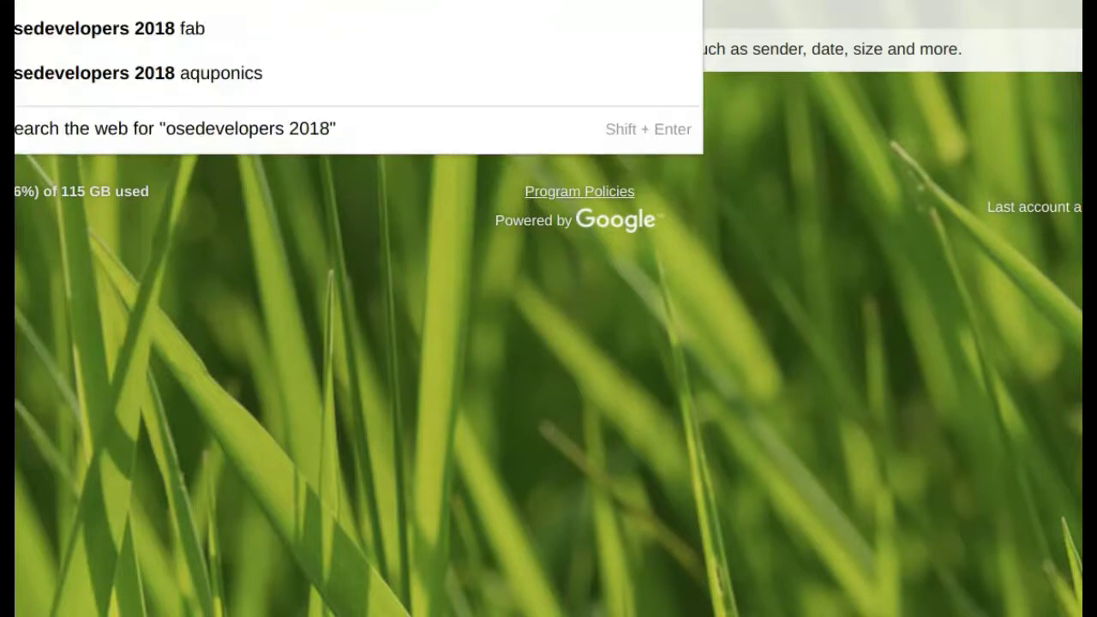
Search the mailbox for "osedevelopers 2018" and open the "OSE Developers - 2018 Mailing List" conversation.
key("Return")
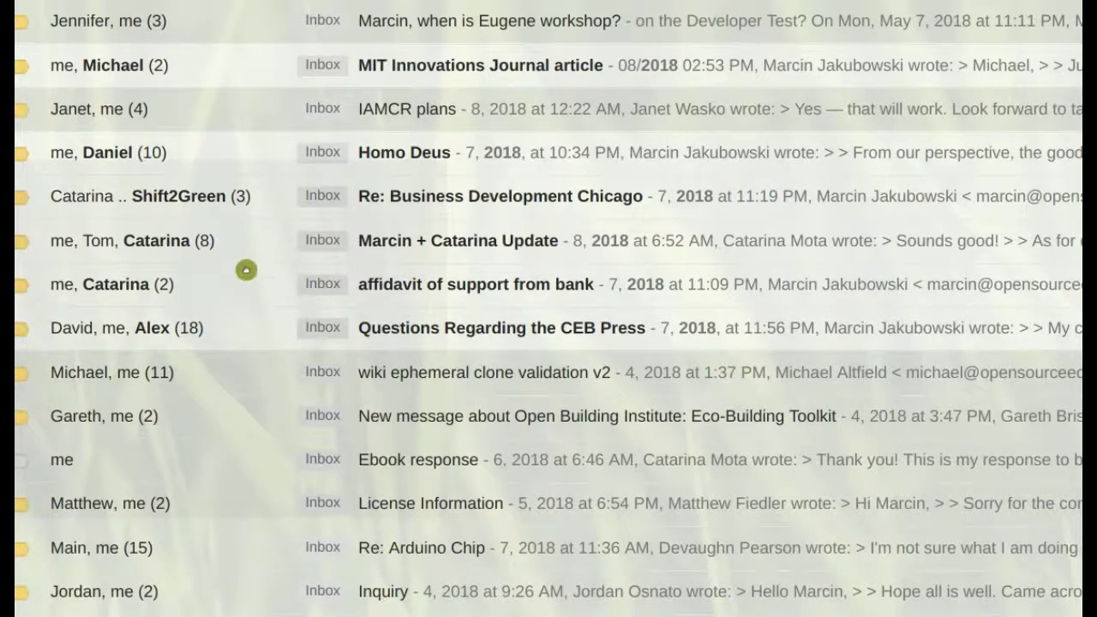
scroll(573, 470, "down", 6)
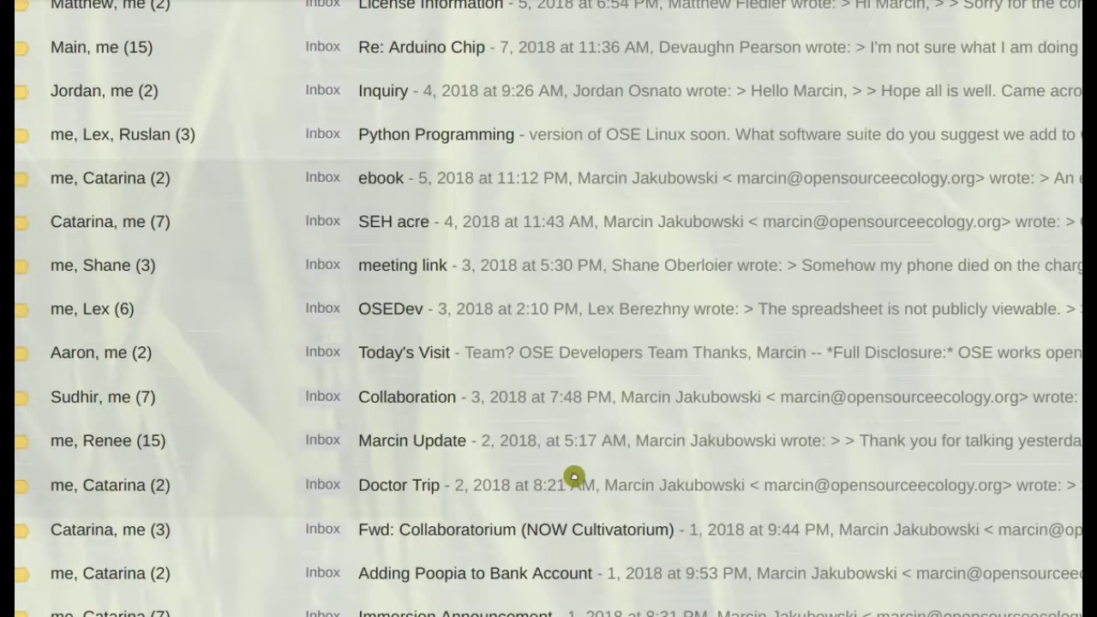
scroll(544, 447, "up", 4)
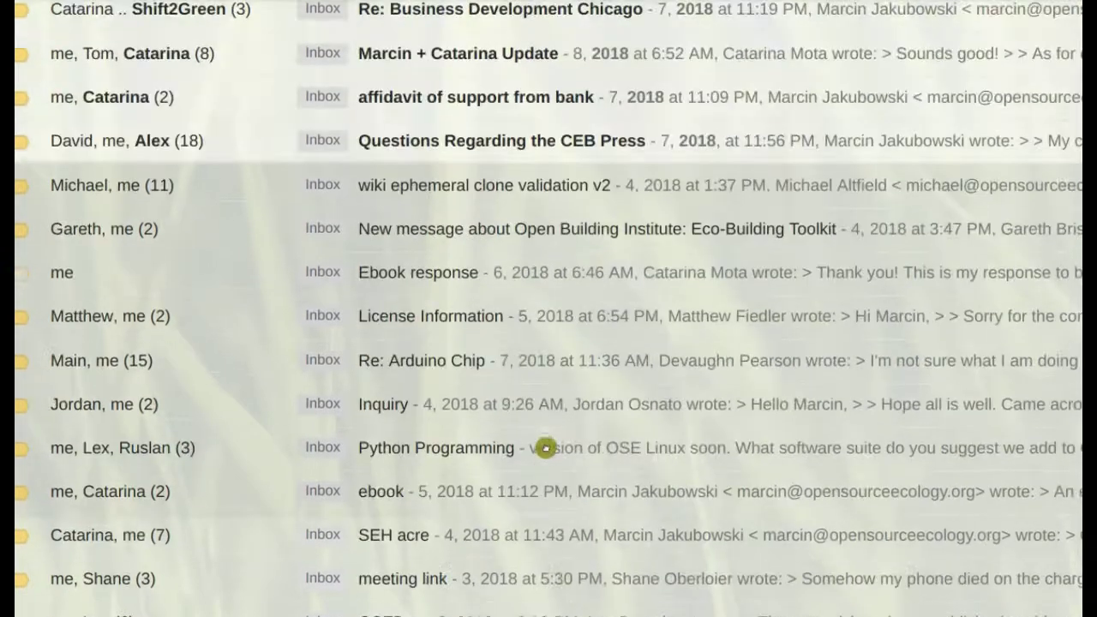
scroll(627, 288, "up", 2)
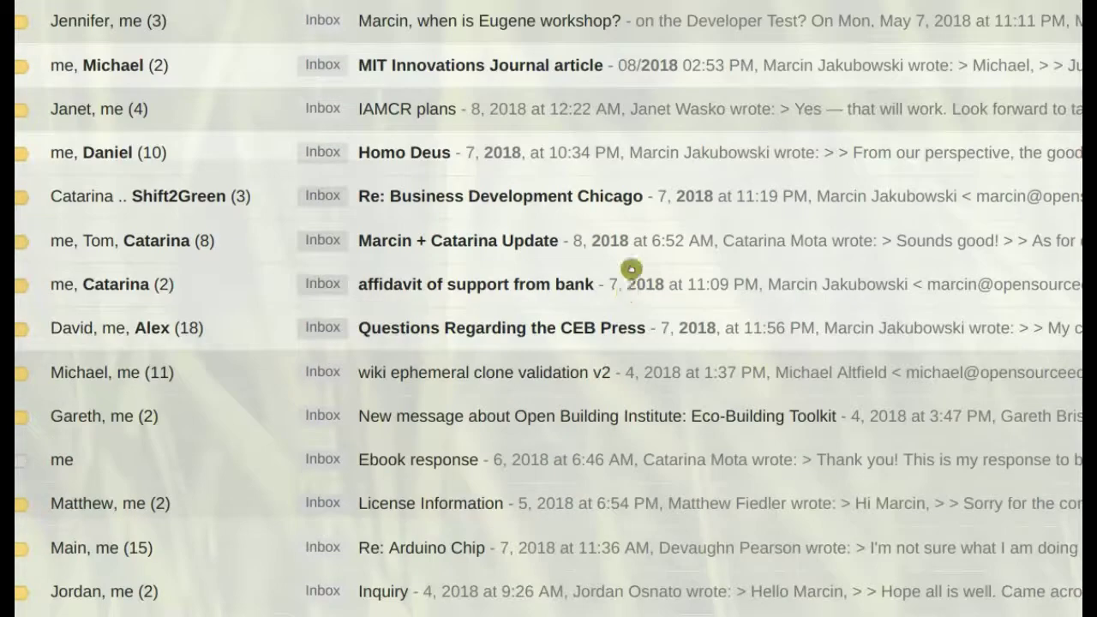
scroll(536, 130, "down", 4)
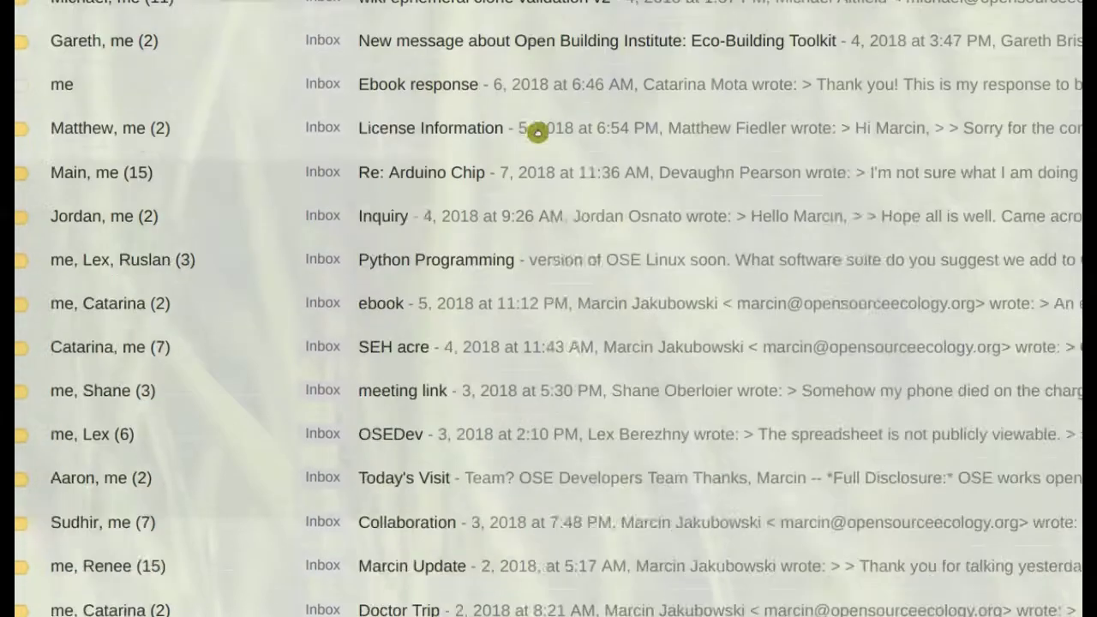
scroll(538, 124, "down", 1)
scroll(541, 115, "down", 3)
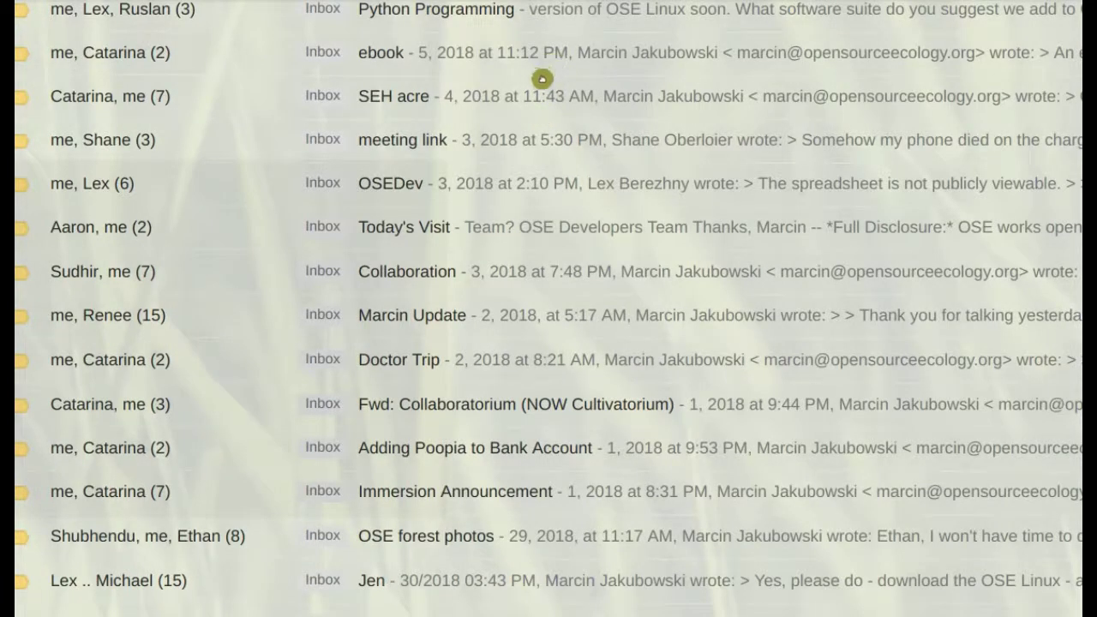
scroll(542, 78, "down", 3)
scroll(613, 251, "down", 1)
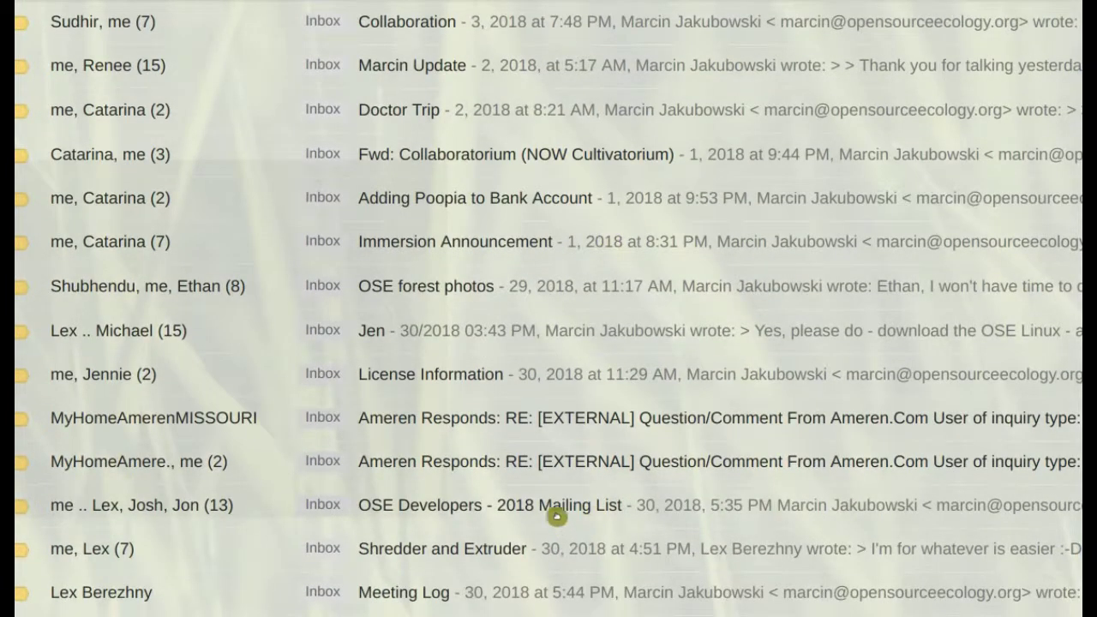
left_click(549, 503)
Start a reply to all on the Apr 30 message announcing the special guest presentation about the CNC Circuit Mill.
scroll(1057, 238, "down", 15)
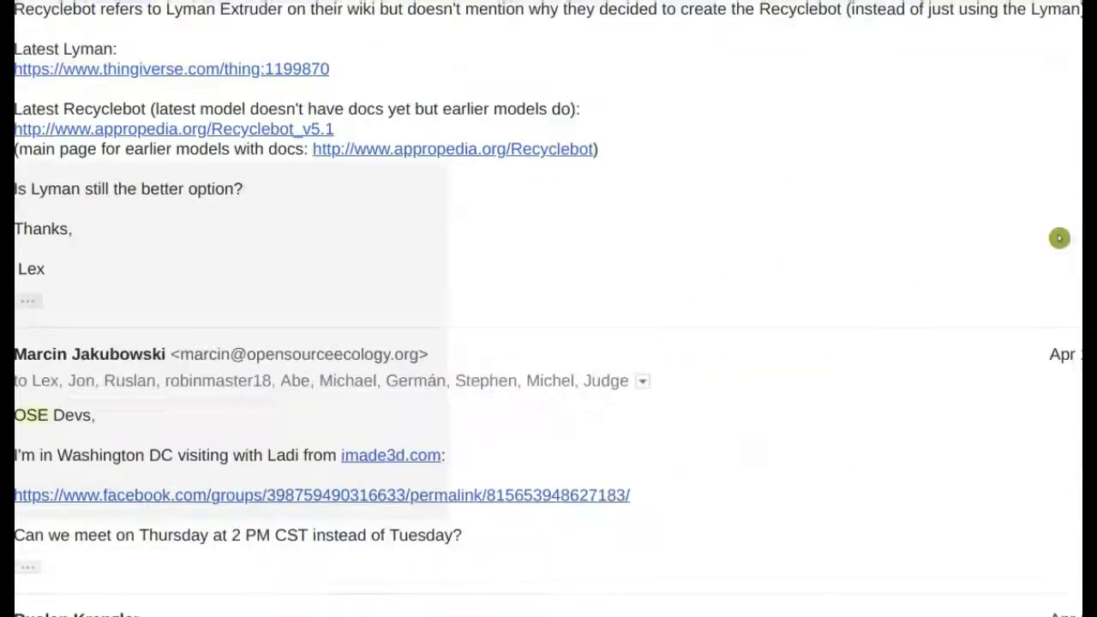
scroll(942, 288, "down", 20)
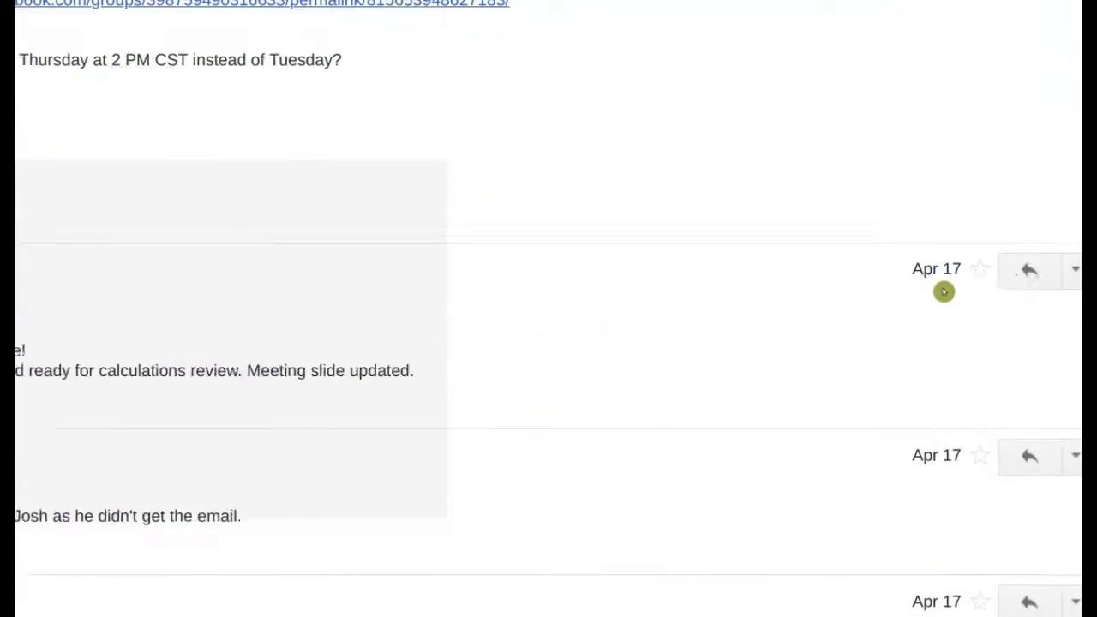
scroll(993, 378, "down", 15)
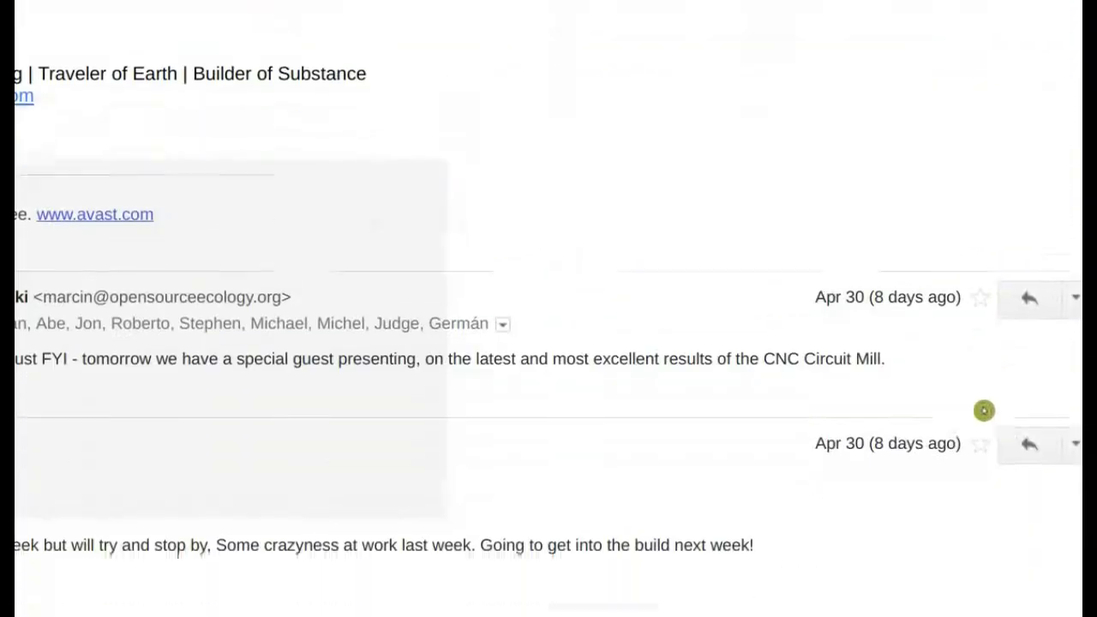
scroll(377, 301, "up", 5)
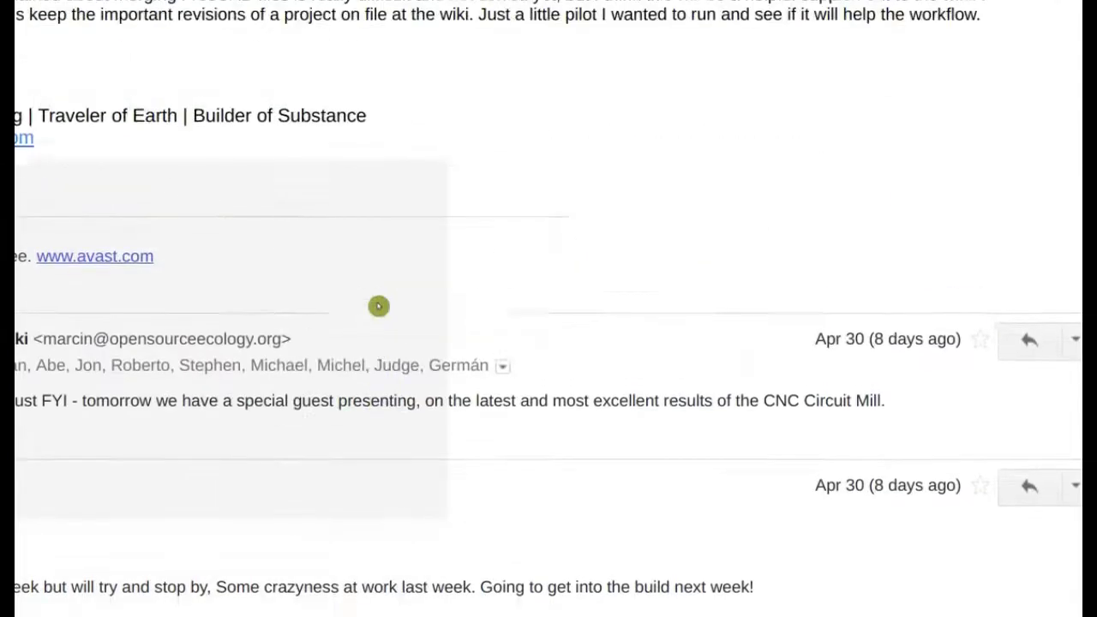
left_click(1074, 360)
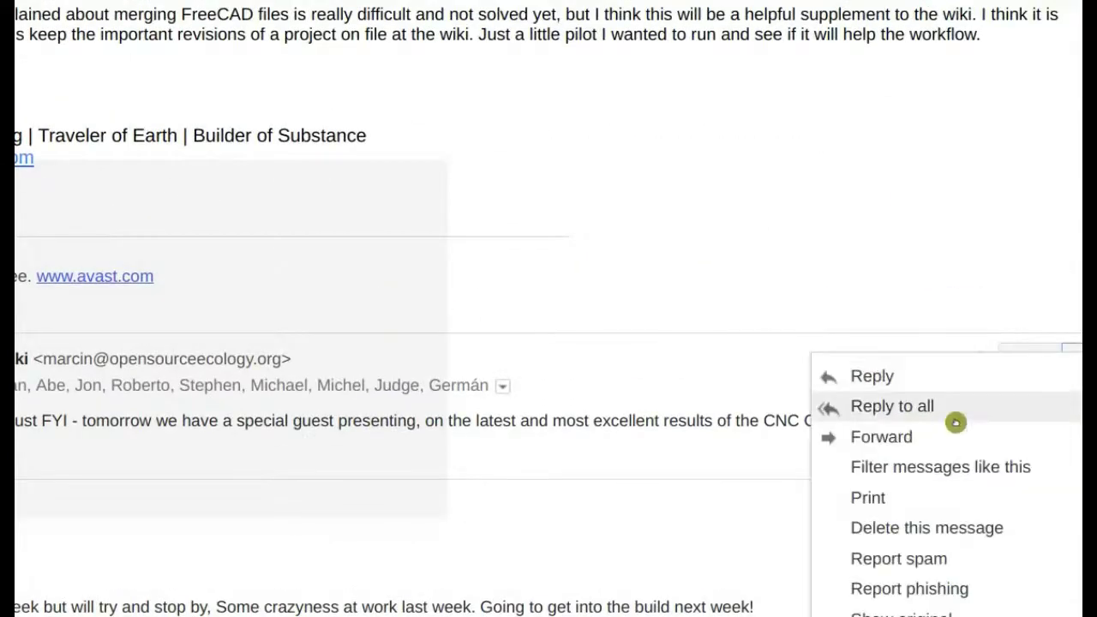
key("Return")
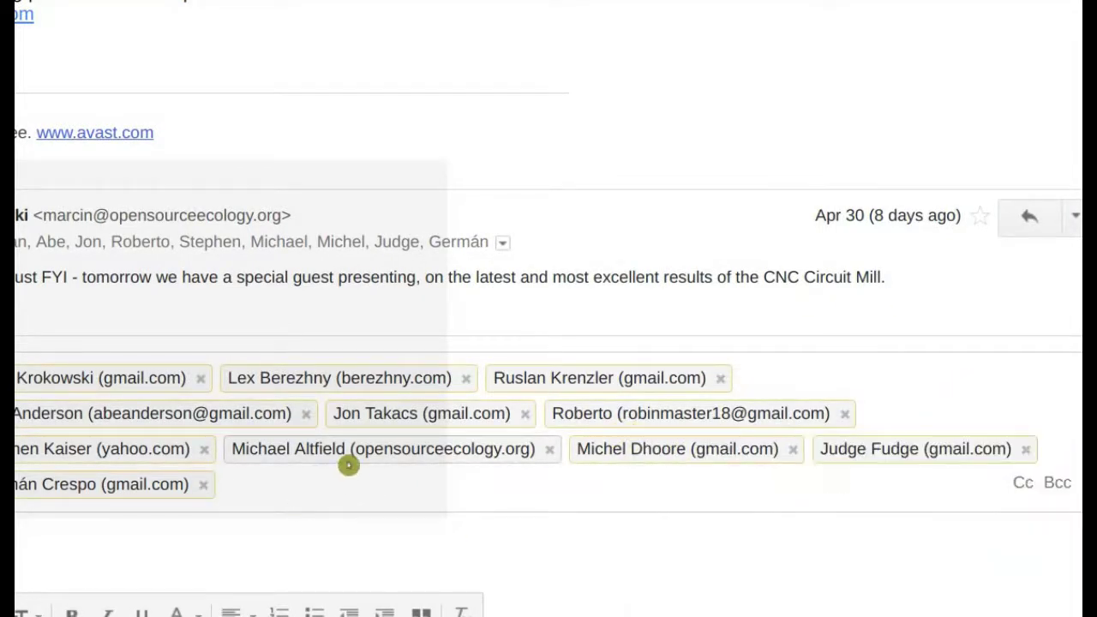
Add the colleague who needs the piping information as a recipient of the reply, using the suggested contact.
mouse_move(404, 448)
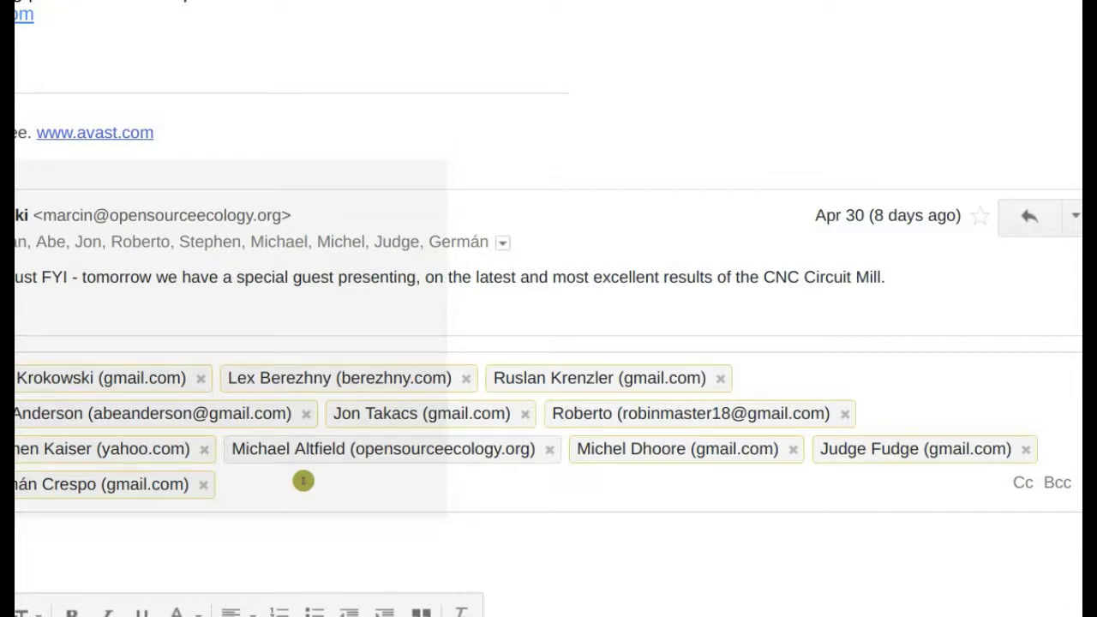
type("jenn")
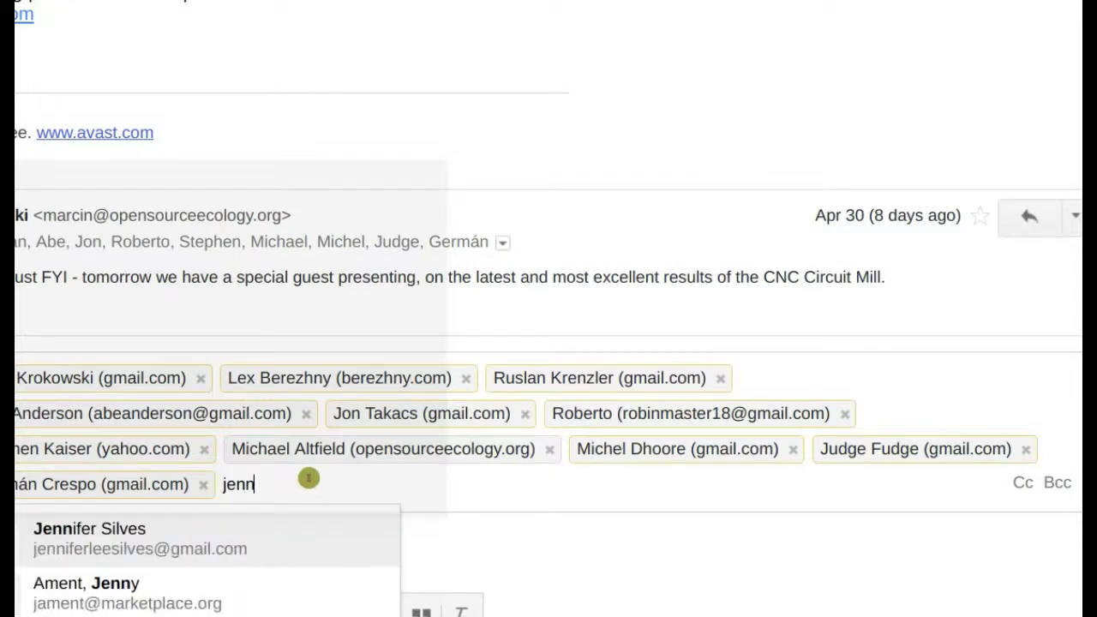
left_click(158, 542)
key("Tab")
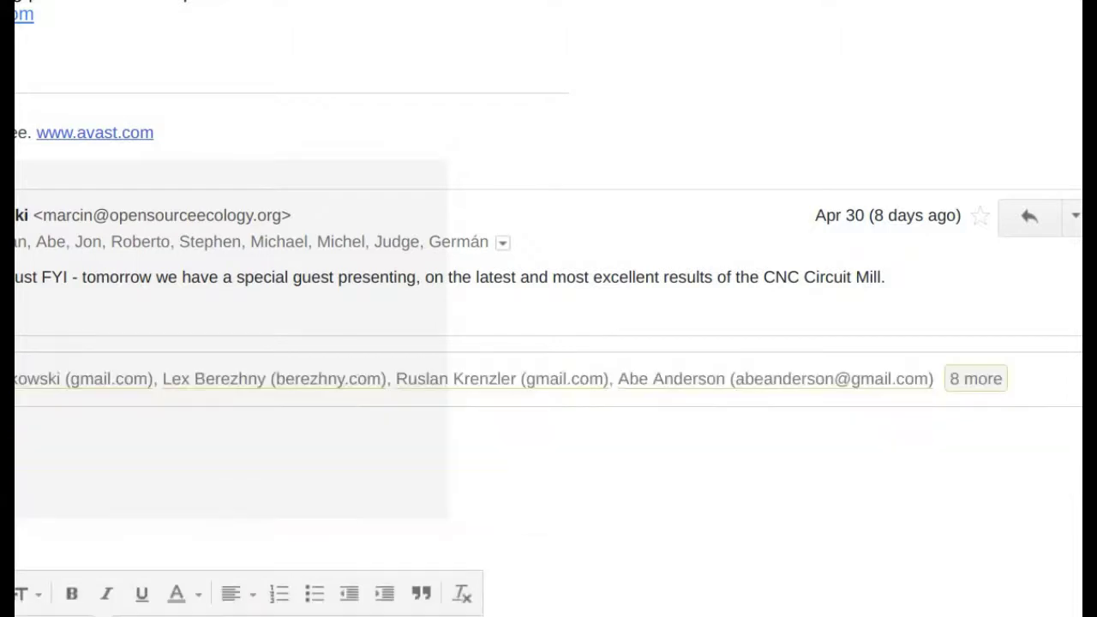
Write a line in the reply about "our standards needs for piping", directed to the newly added colleague.
scroll(149, 438, "down", 1)
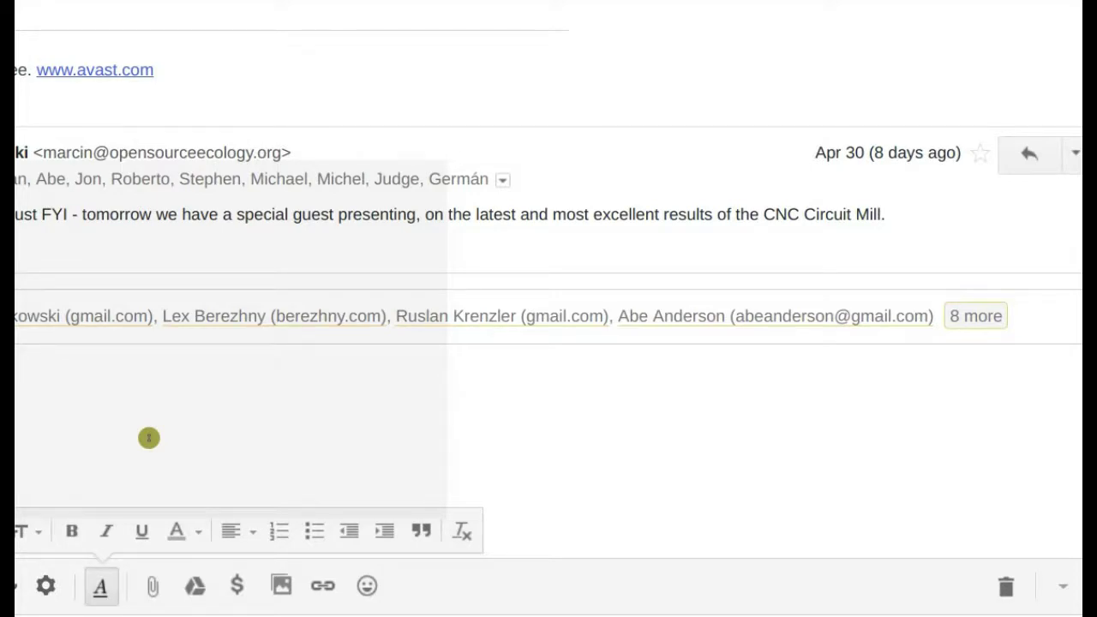
type("specs for")
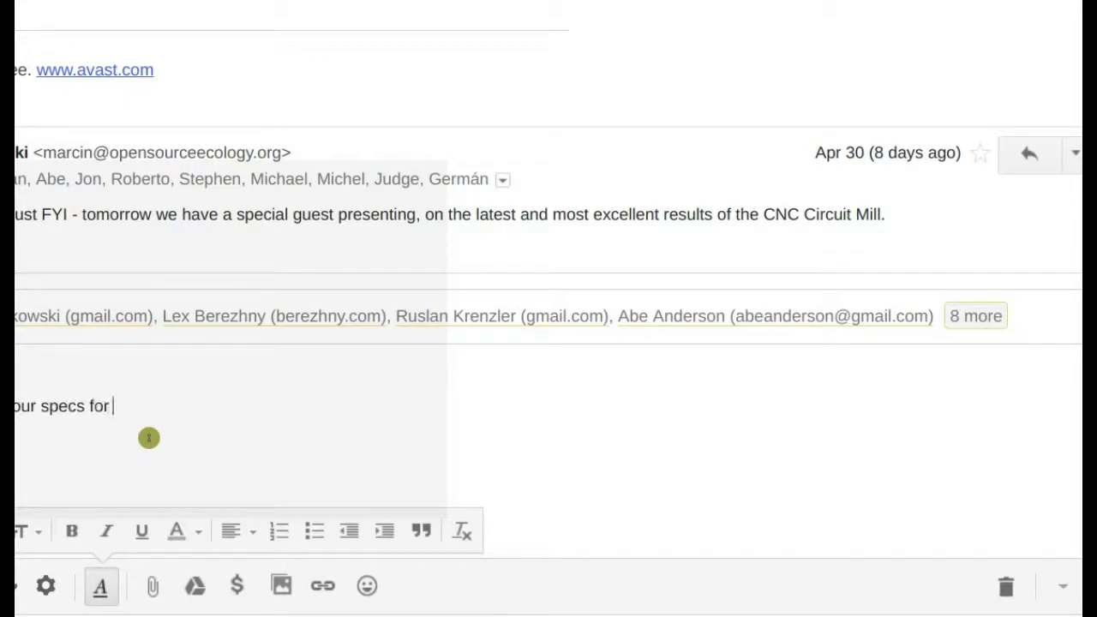
type(" piping to Jennifer.")
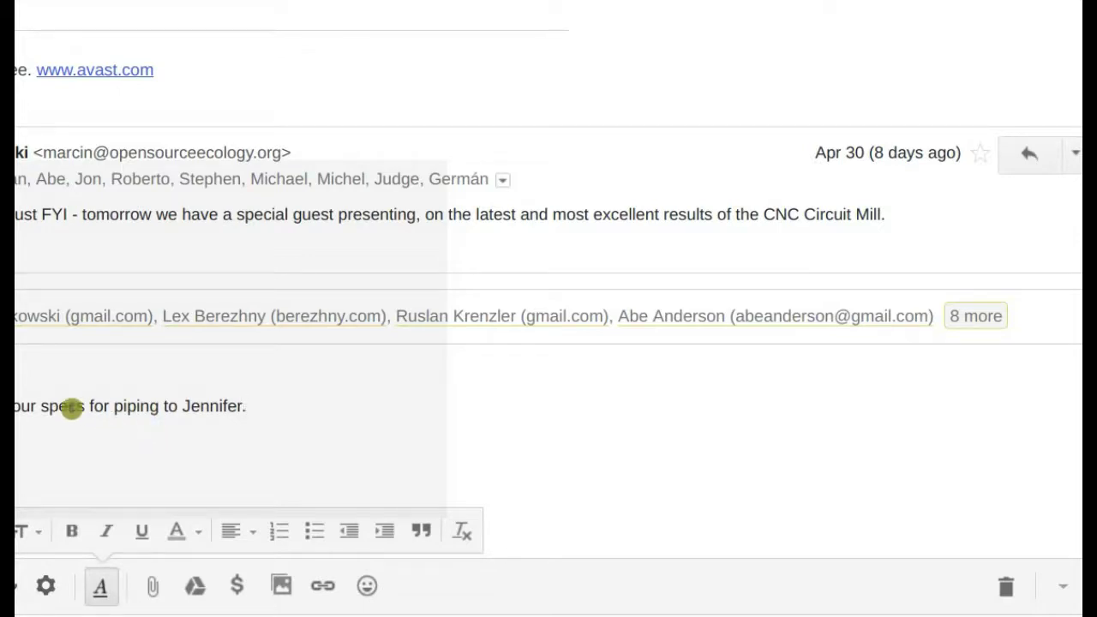
double_click(68, 406)
type("staff")
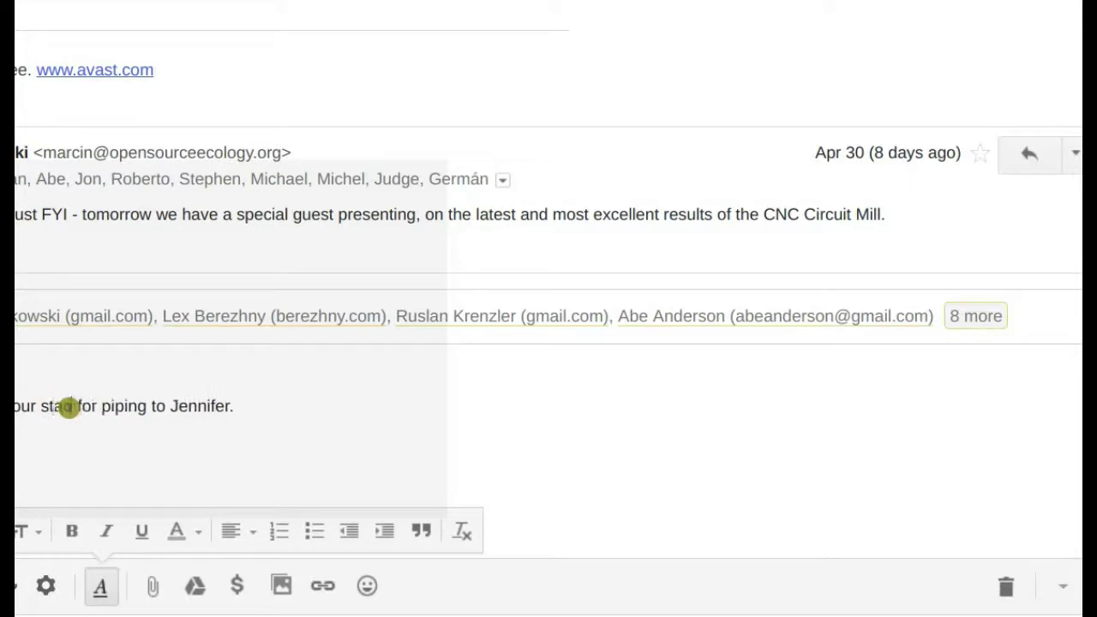
type("dards need")
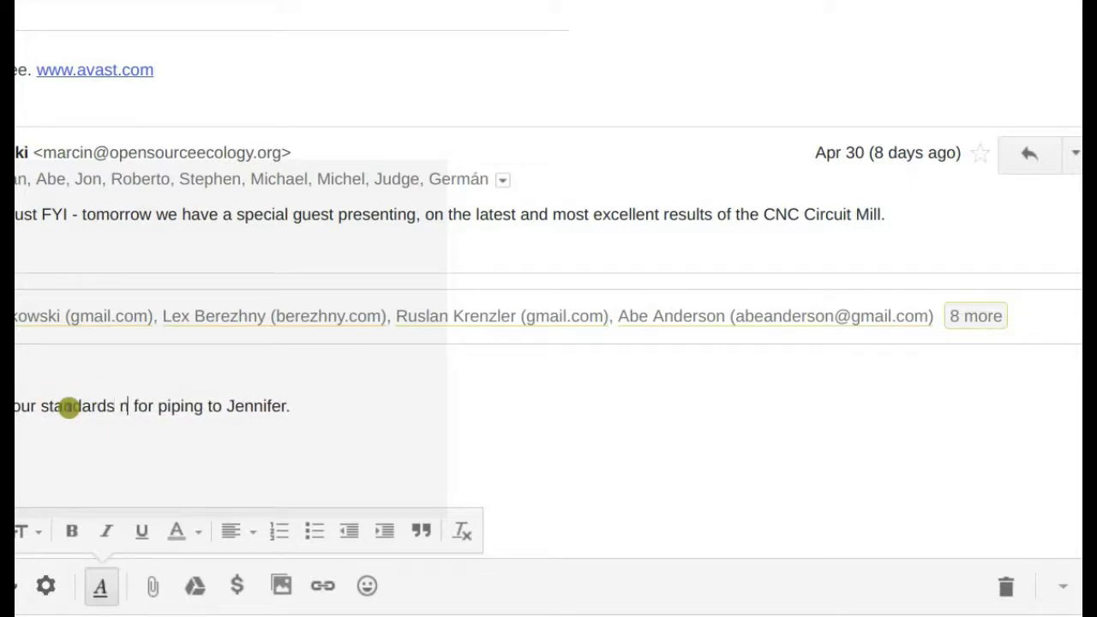
type("s")
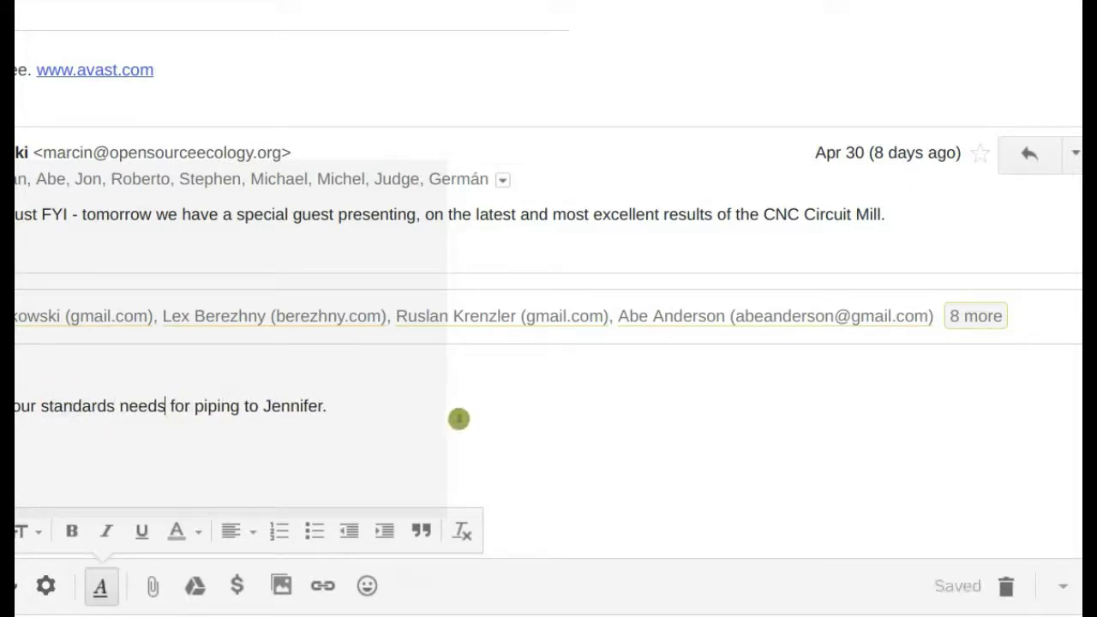
Add two line breaks to the reply and send it to all recipients.
key("Return")
key("Return")
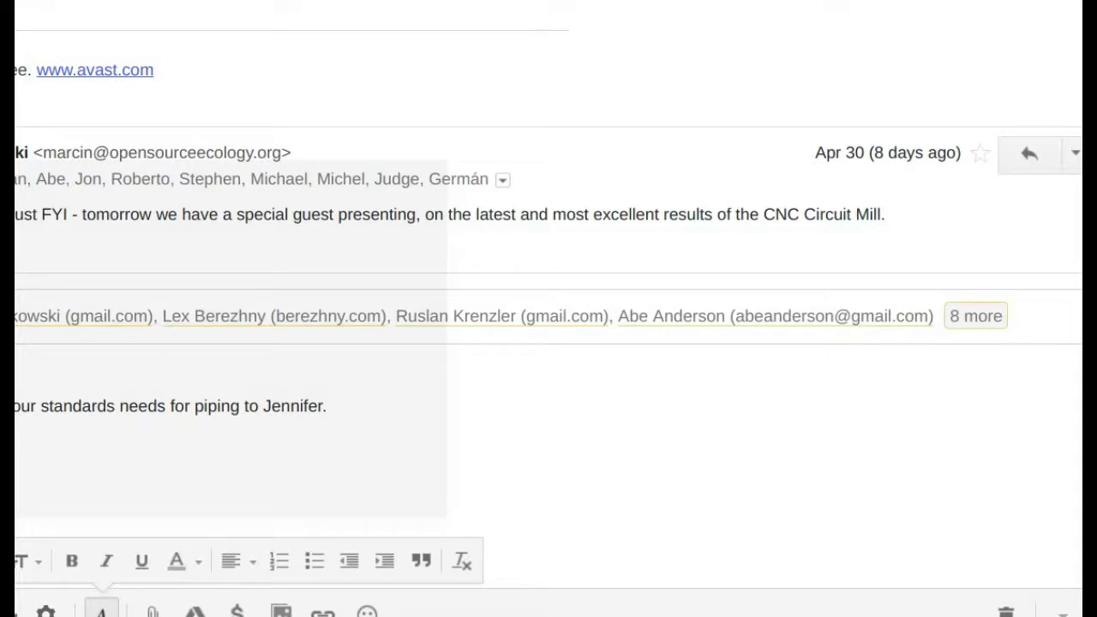
key("ctrl+Return")
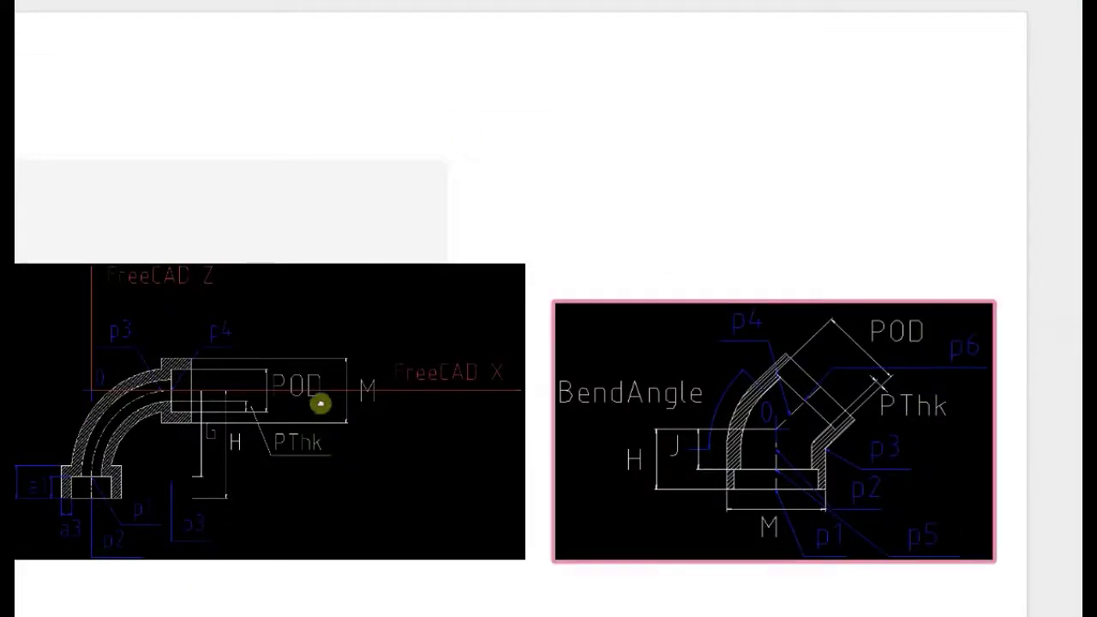
Arrange the elbow and BendAngle drawings side by side on the slide, enlarging the BendAngle drawing to the elbow drawing's height.
left_click(343, 403)
left_click_drag(711, 426, 735, 411)
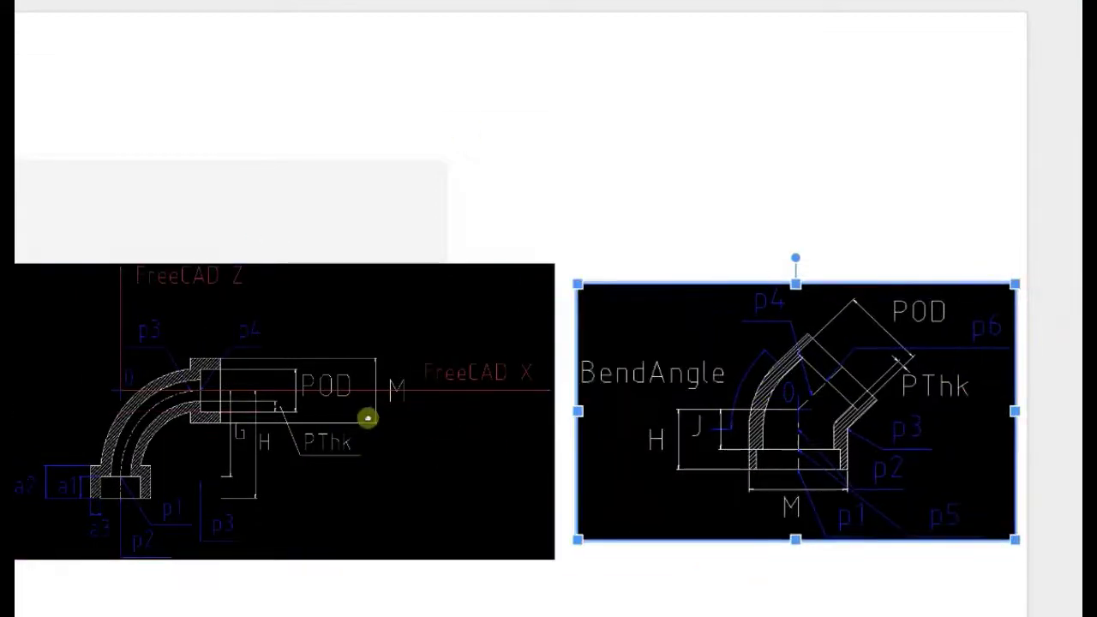
left_click_drag(368, 417, 379, 384)
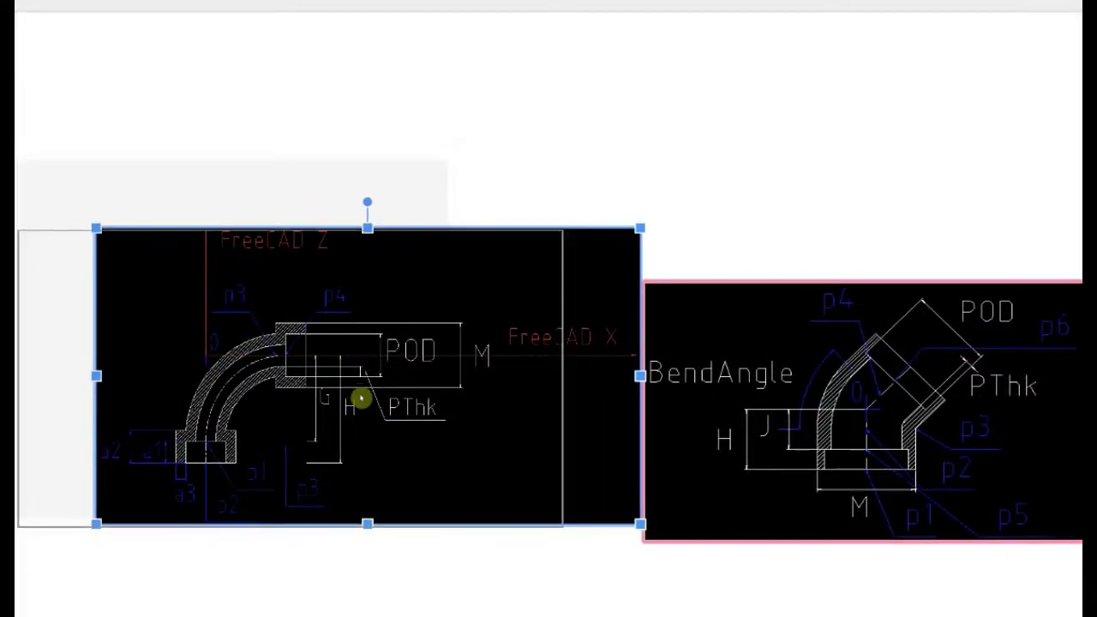
left_click_drag(994, 385, 914, 346)
left_click_drag(1002, 486, 1067, 526)
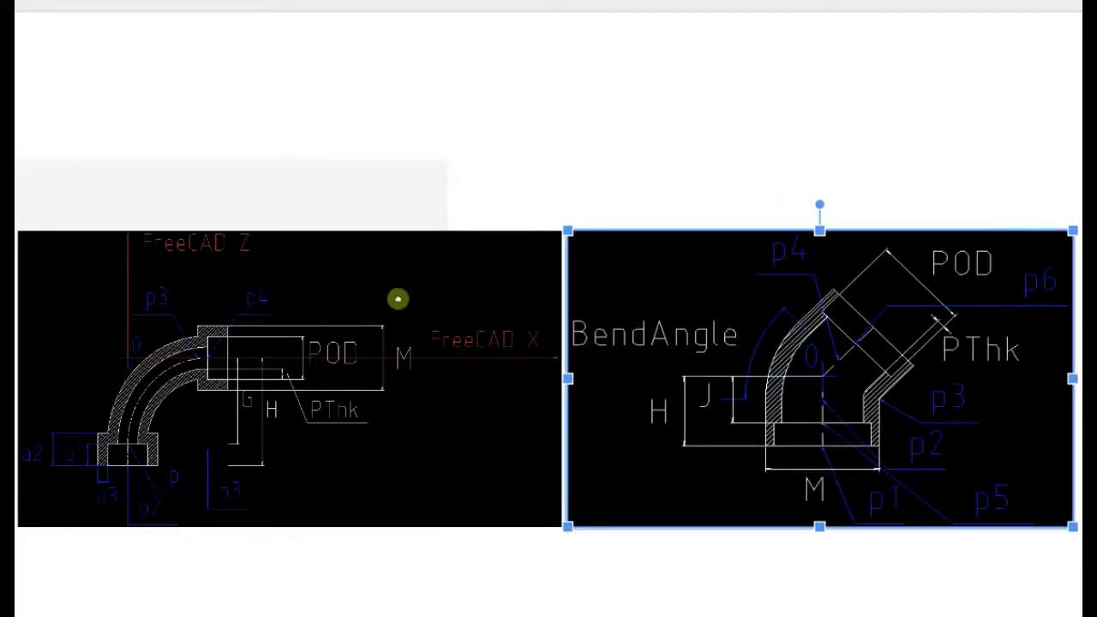
Separate the two drawings by moving the BendAngle drawing further right and the elbow drawing up near the slide's upper edge.
left_click(387, 305)
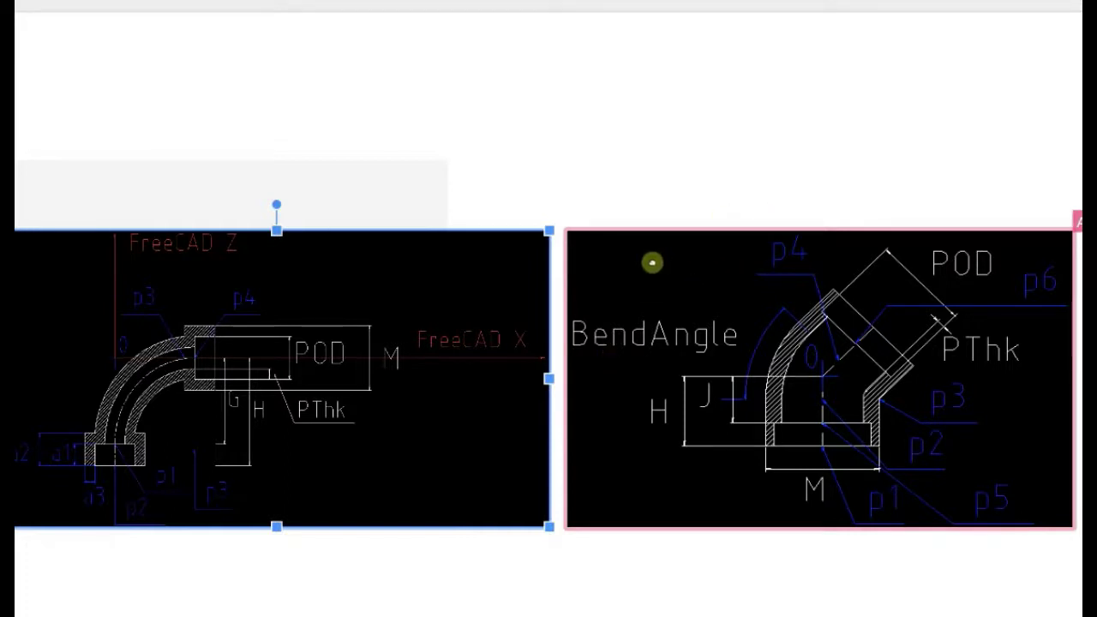
left_click(643, 263)
left_click(457, 269)
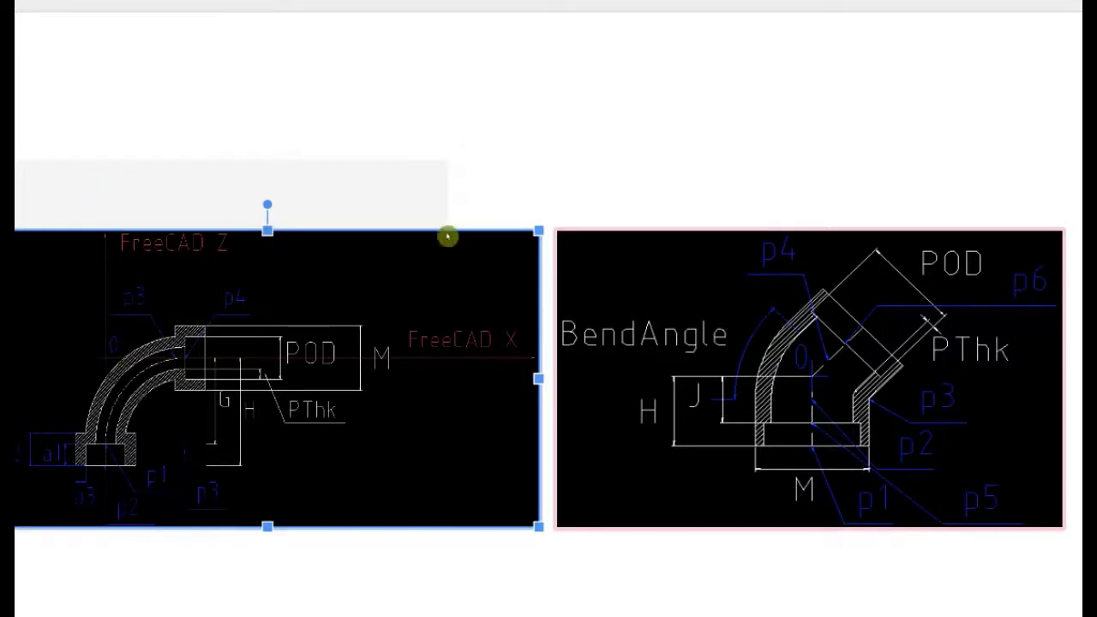
left_click_drag(634, 321, 695, 299)
left_click_drag(450, 257, 448, 81)
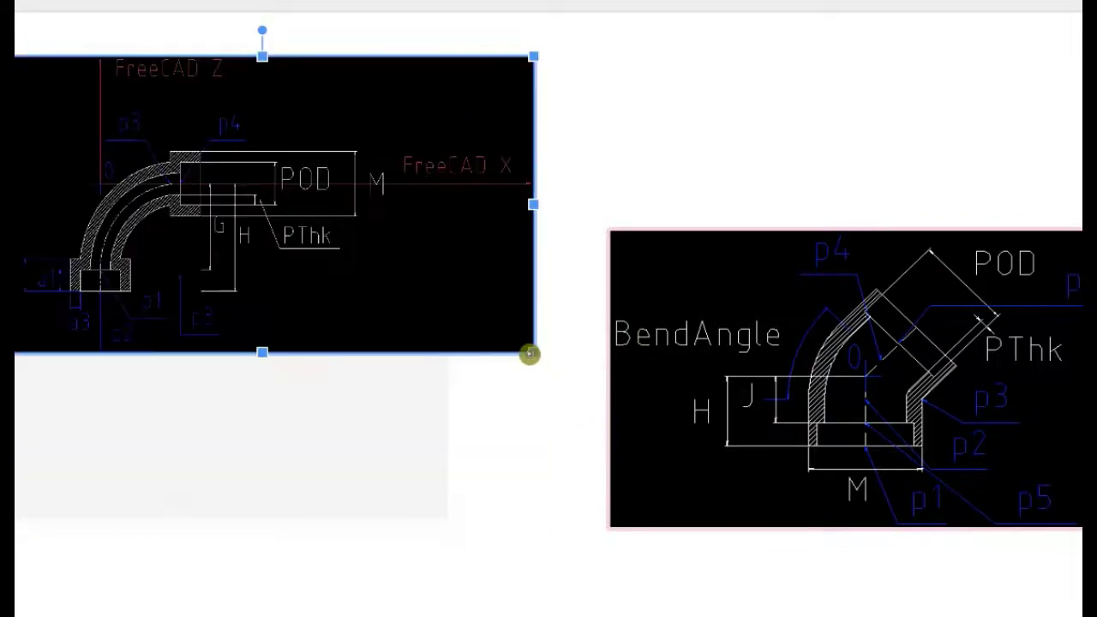
Enlarge the elbow drawing with the FreeCAD axes by about half and reposition it in the slide's upper area.
left_click_drag(533, 351, 720, 514)
left_click_drag(435, 179, 418, 257)
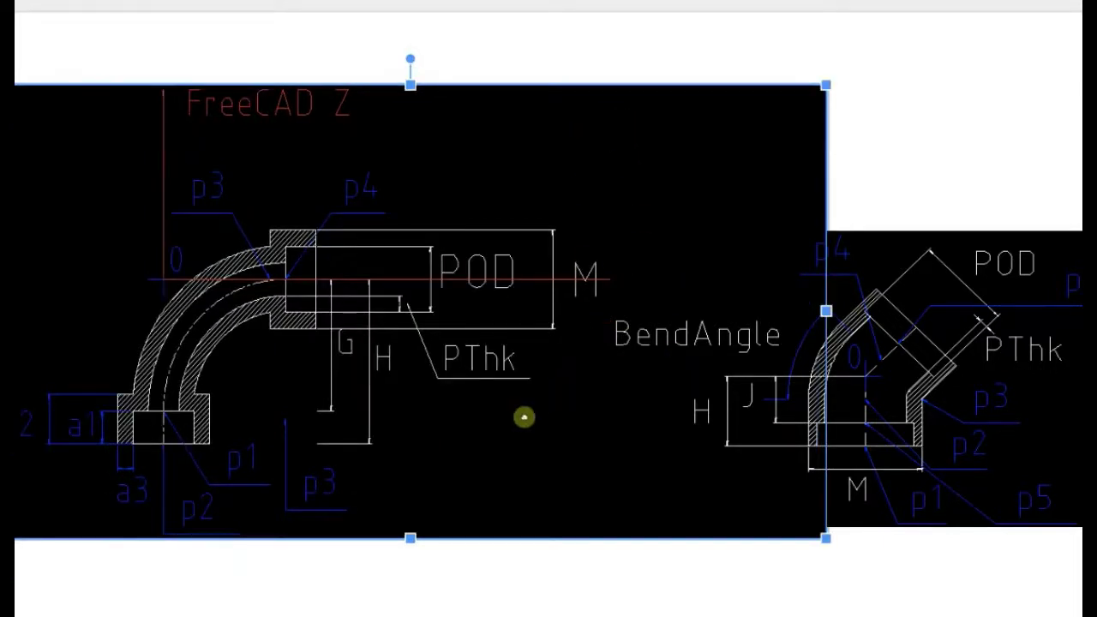
left_click_drag(578, 434, 570, 434)
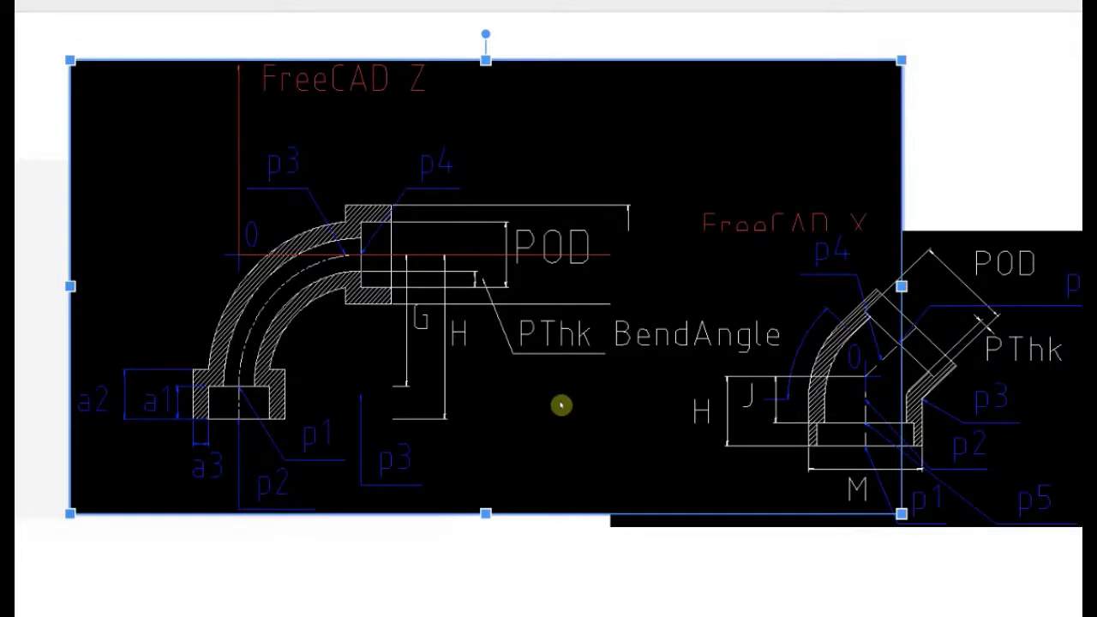
left_click_drag(527, 114, 461, 101)
Move the BendAngle drawing down, align the elbow drawing with the slide's upper edge, and enlarge the elbow drawing slightly.
left_click(903, 260)
left_click_drag(903, 259, 878, 369)
left_click(639, 134)
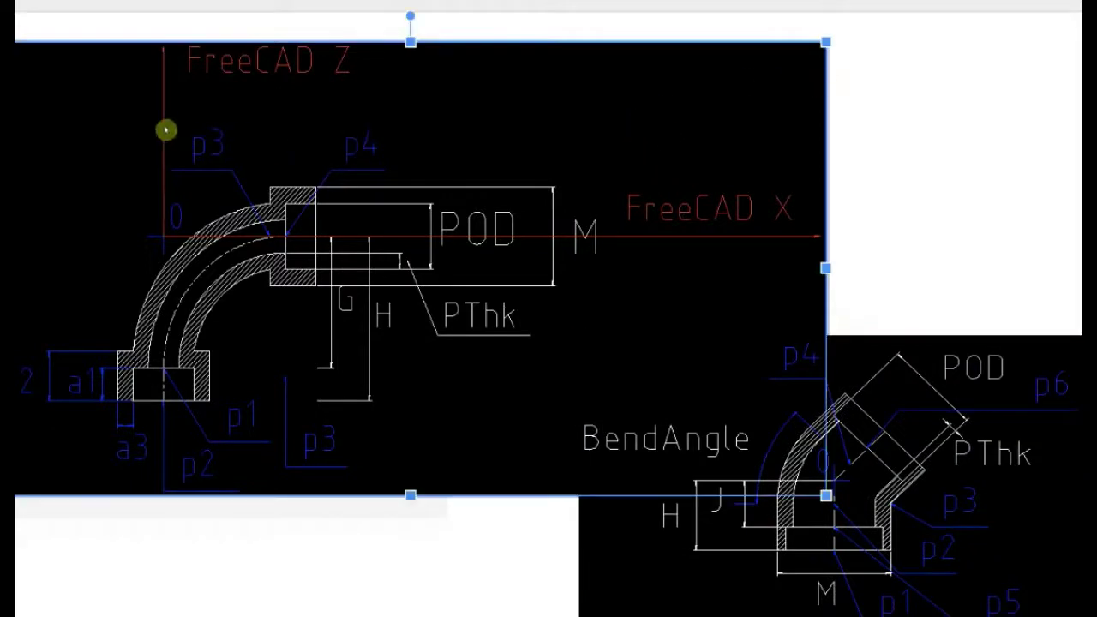
left_click_drag(153, 107, 145, 86)
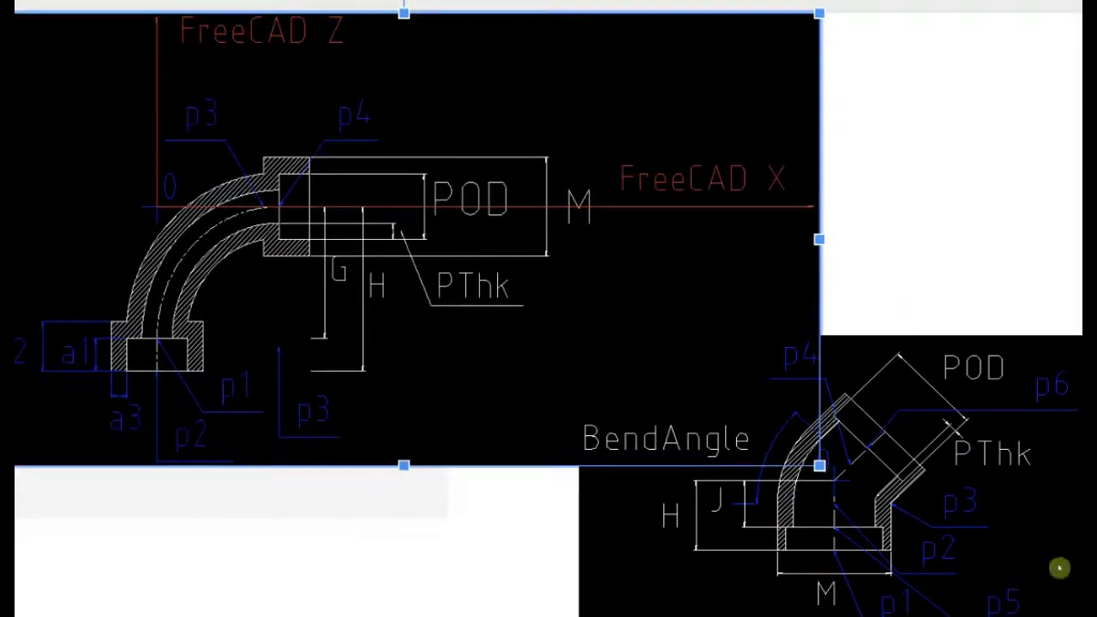
left_click_drag(832, 471, 844, 487)
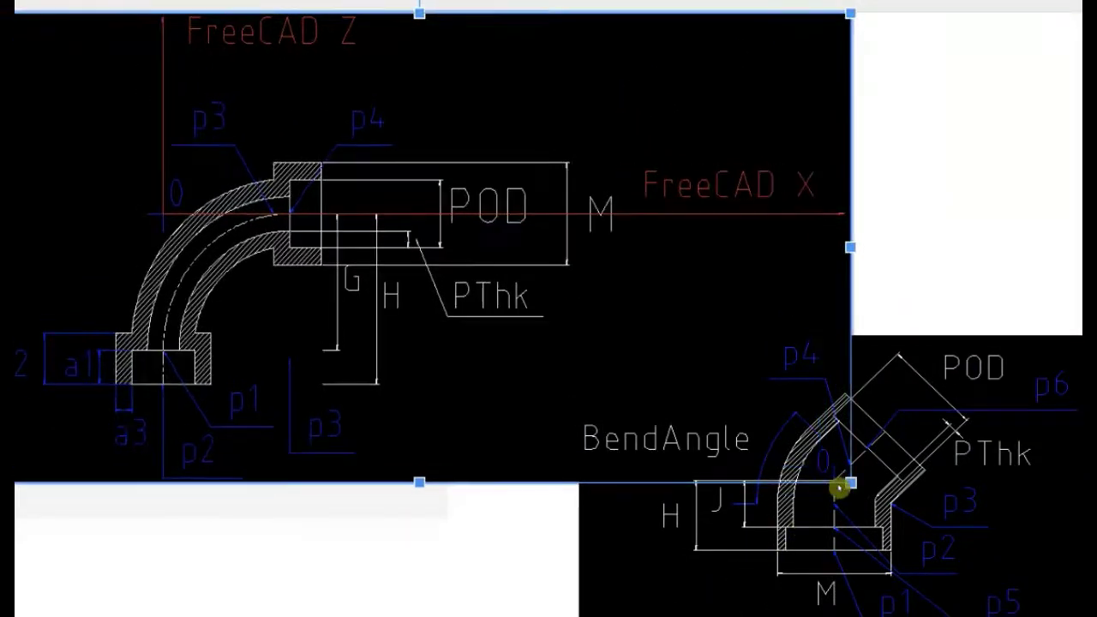
Shift the elbow drawing slightly to the right, keeping it aligned with the slide's upper edge.
left_click(966, 291)
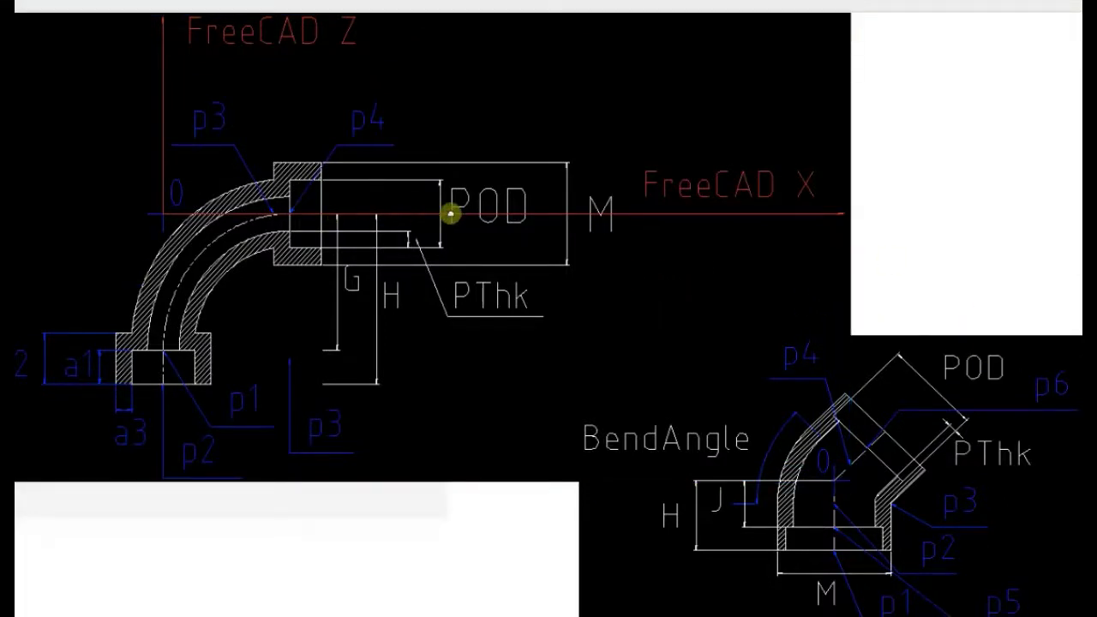
mouse_move(253, 57)
left_mouse_down()
mouse_move(269, 71)
mouse_move(267, 61)
left_mouse_up()
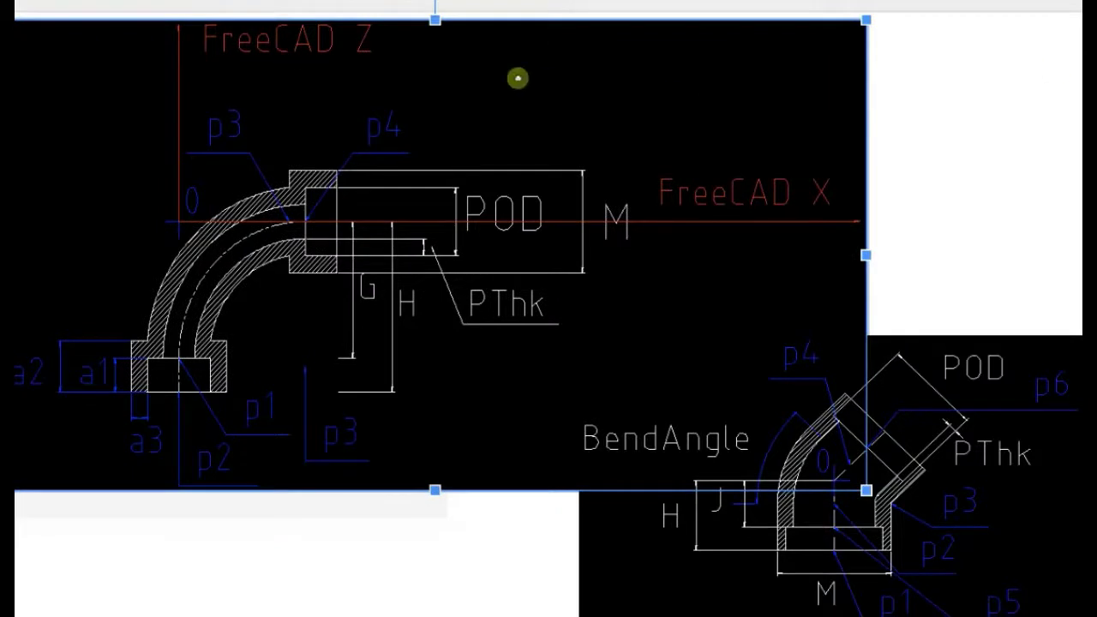
left_click_drag(517, 78, 502, 69)
left_click(987, 153)
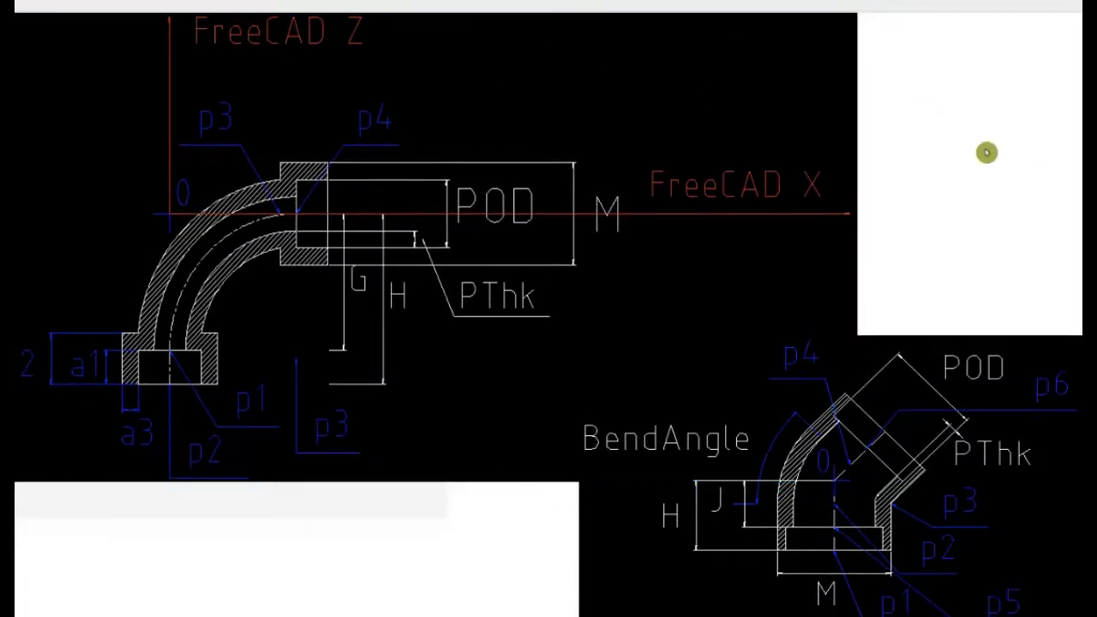
Move the BendAngle drawing slightly to the right and enlarge it a little from its upper-left corner.
left_click(942, 385)
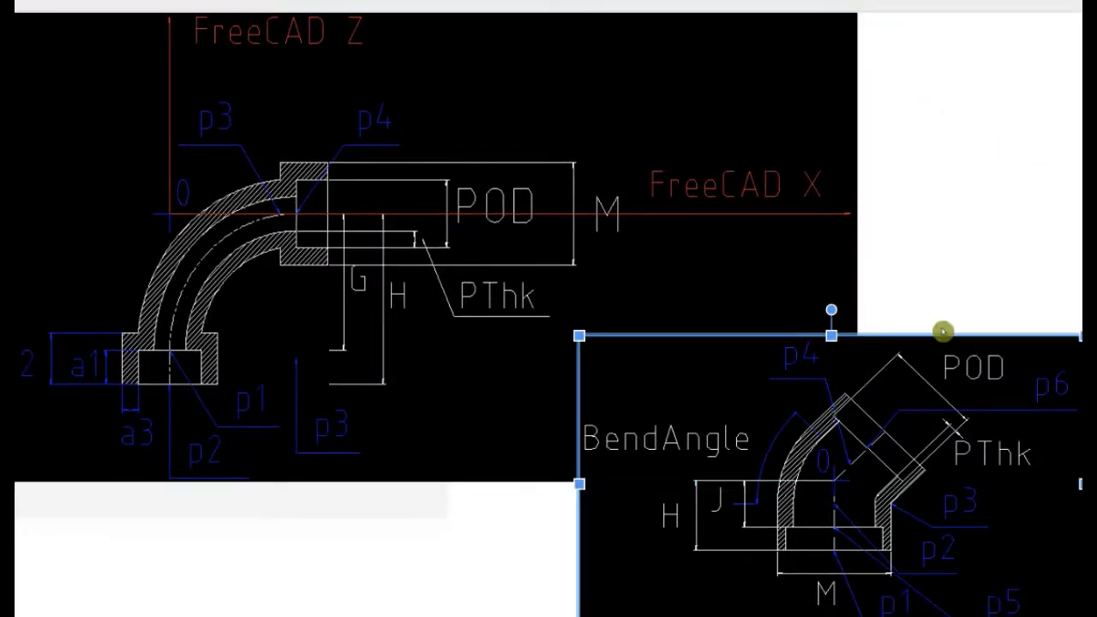
mouse_move(918, 380)
left_mouse_down()
mouse_move(937, 379)
mouse_move(934, 341)
left_mouse_up()
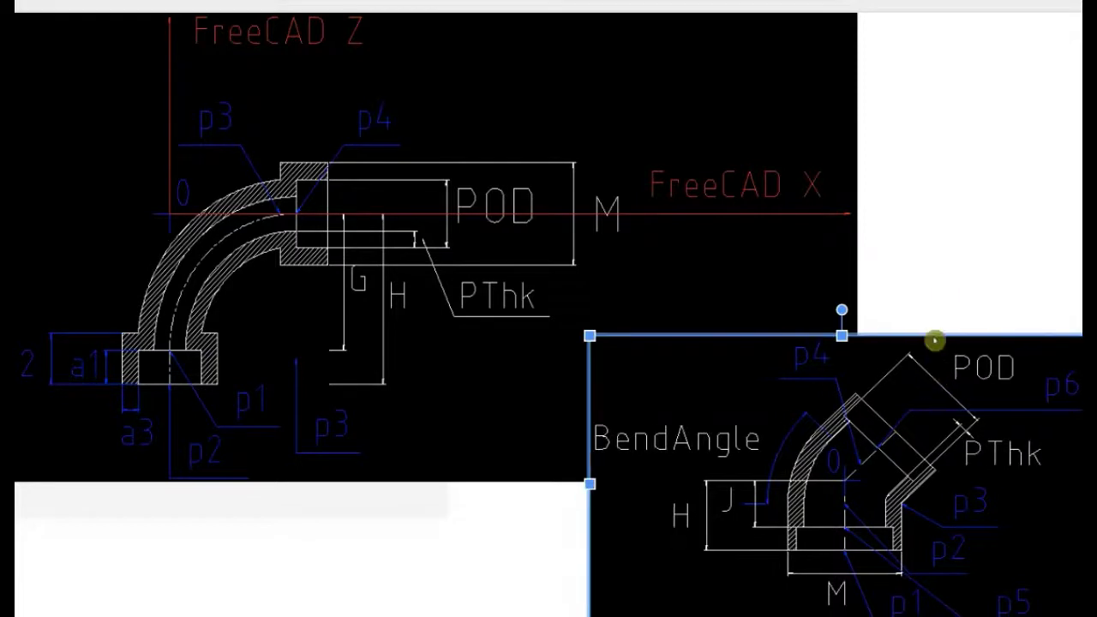
left_click(951, 237)
left_click(652, 457)
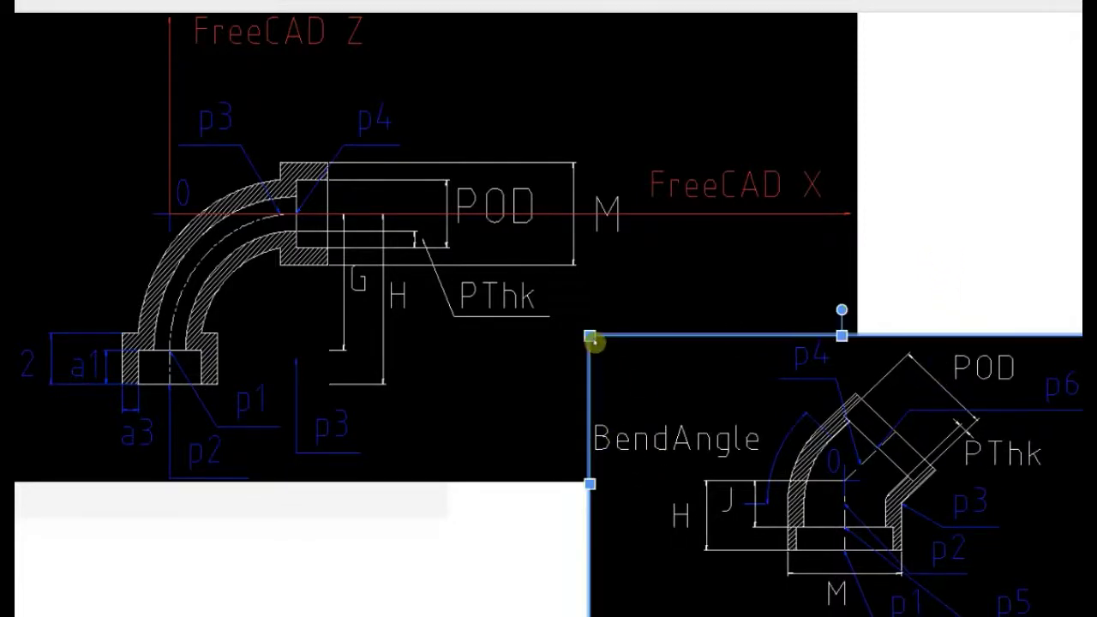
mouse_move(592, 335)
left_mouse_down()
mouse_move(521, 297)
mouse_move(548, 310)
left_mouse_up()
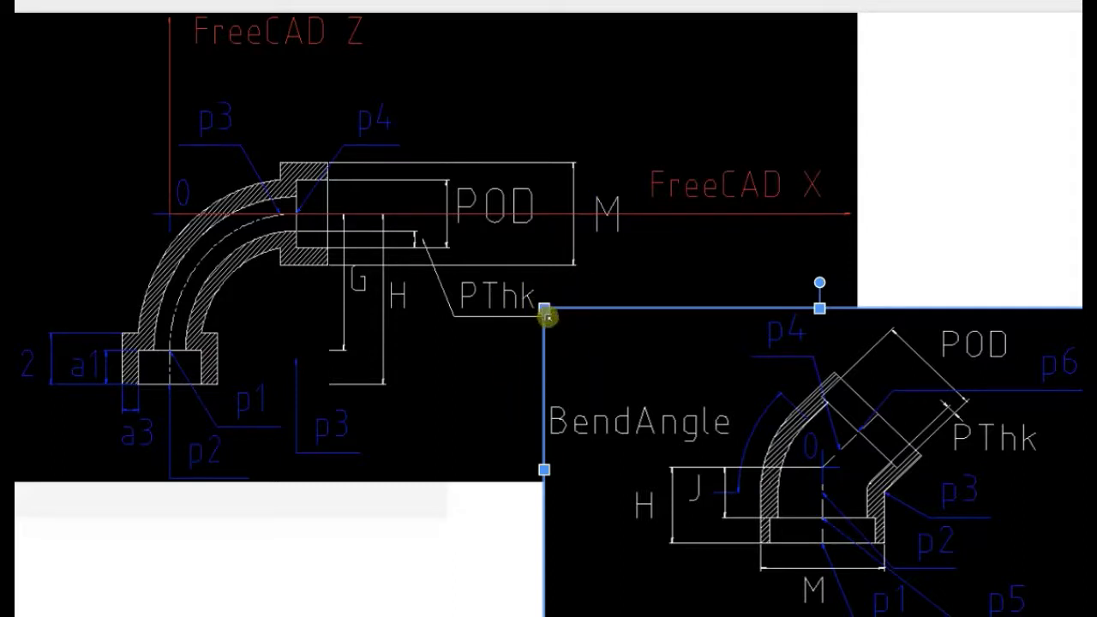
mouse_move(554, 327)
left_mouse_down()
mouse_move(568, 348)
mouse_move(612, 360)
mouse_move(557, 340)
mouse_move(587, 335)
mouse_move(580, 340)
mouse_move(560, 314)
left_mouse_up()
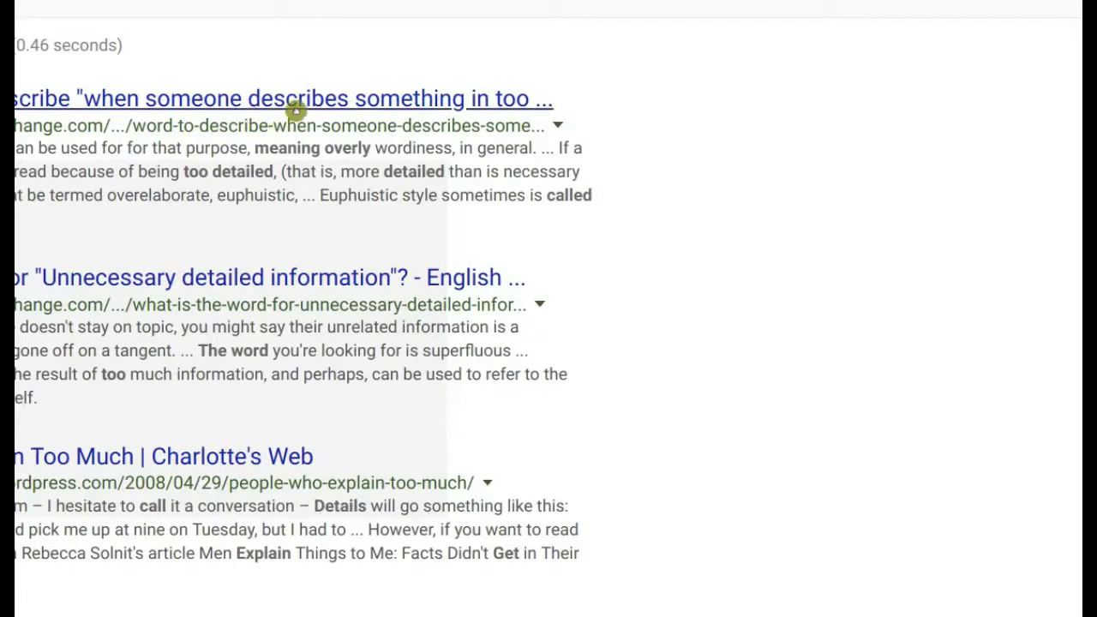
Open the search result about a word for describing something in too much detail, read the question and its suggested answers, and return.
left_click(300, 105)
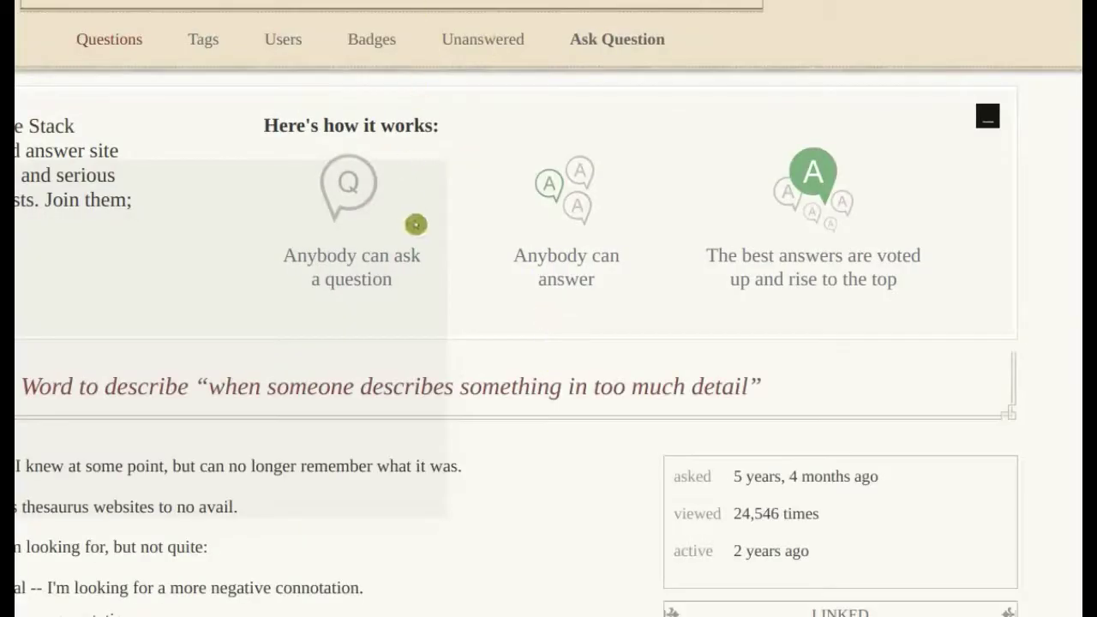
scroll(163, 380, "down", 2)
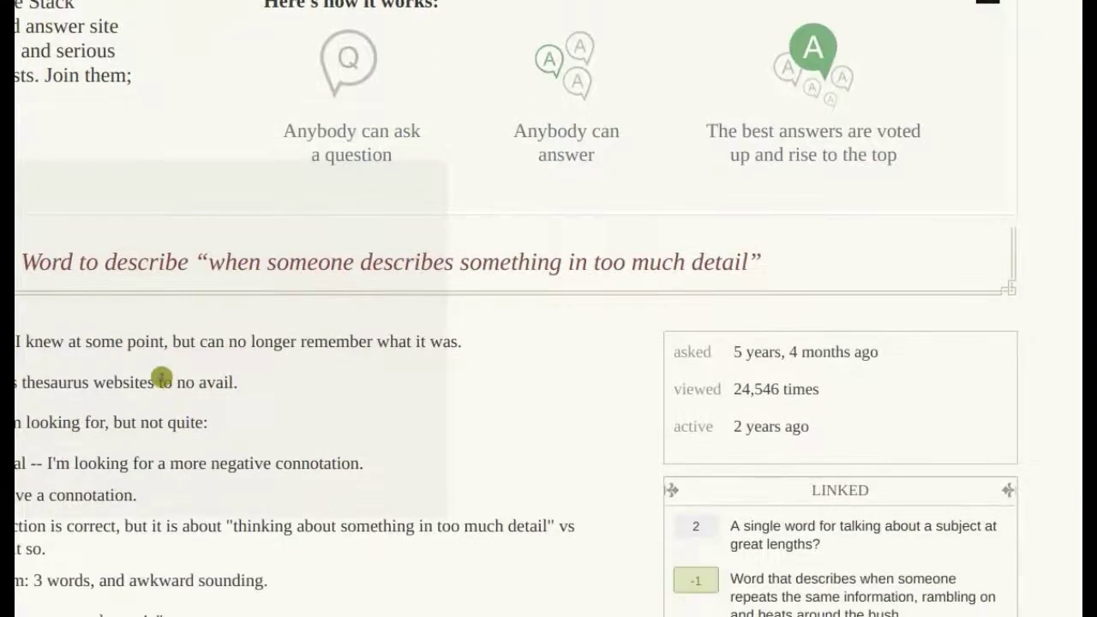
scroll(162, 375, "down", 5)
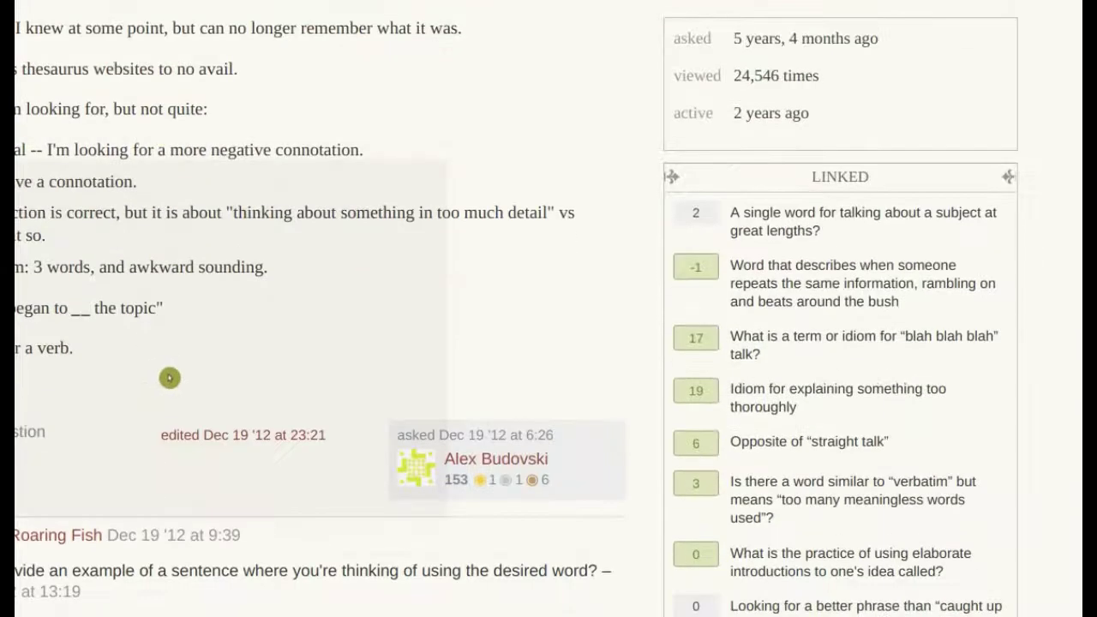
scroll(170, 378, "down", 5)
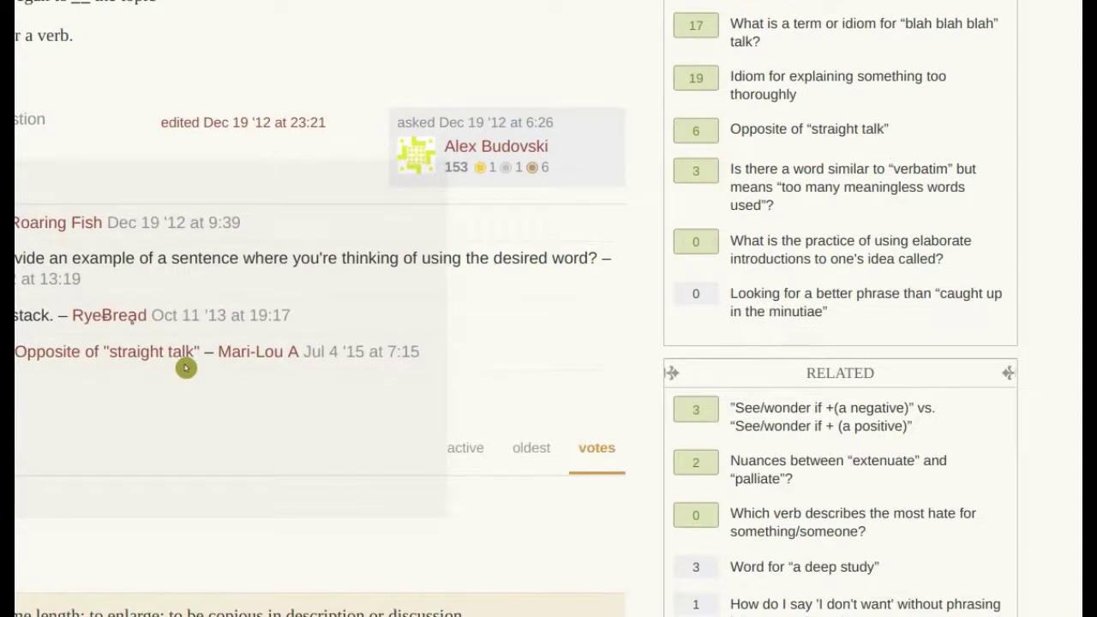
scroll(186, 368, "down", 3)
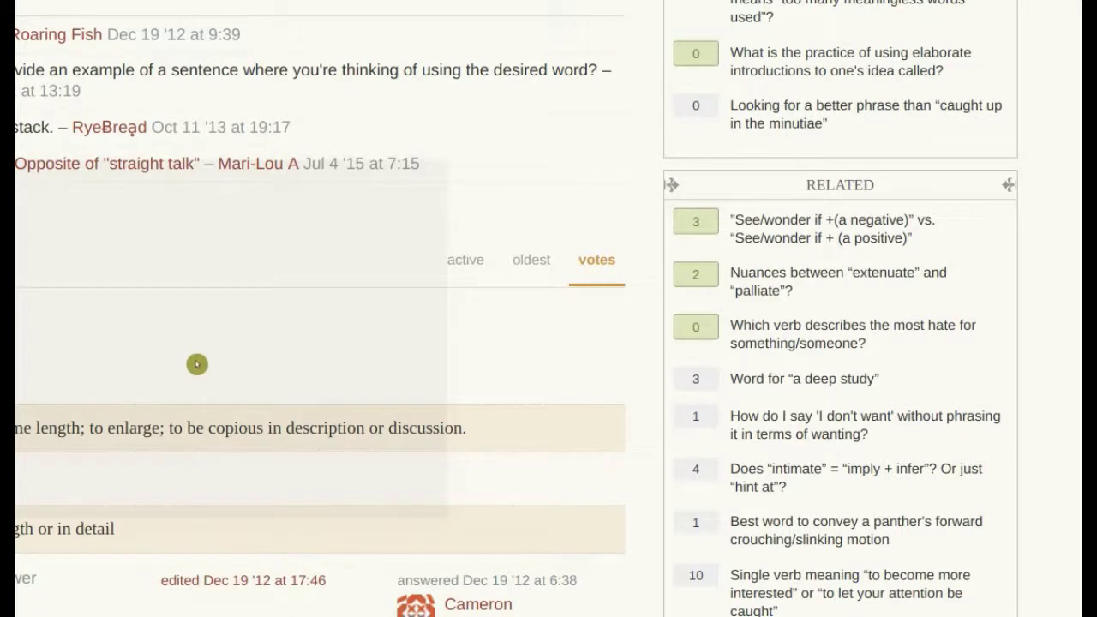
scroll(196, 364, "down", 2)
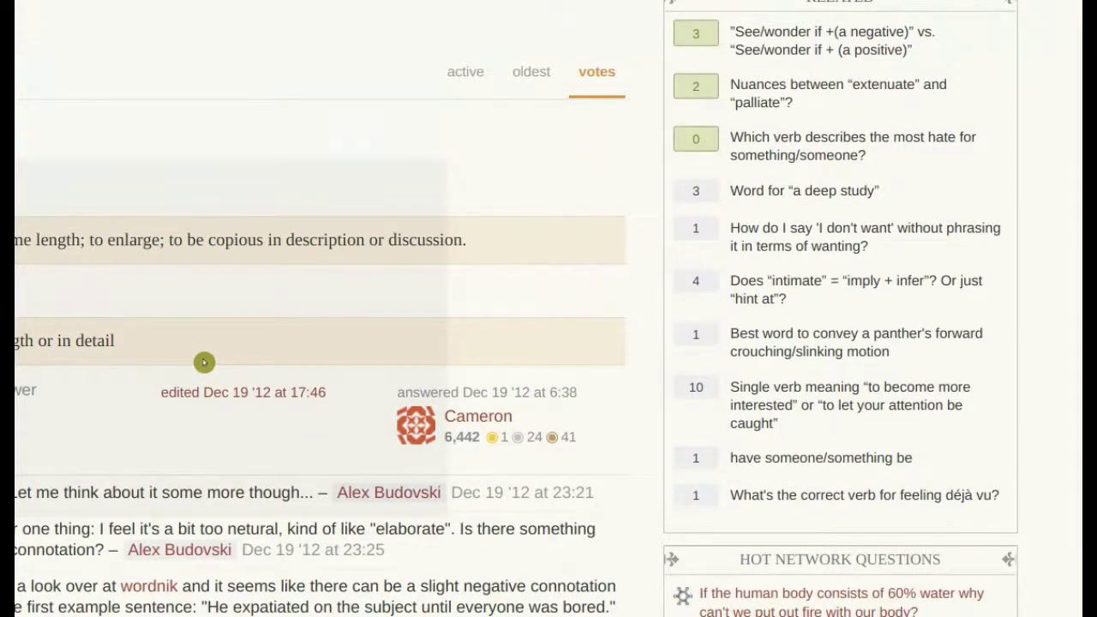
scroll(204, 362, "up", 3)
scroll(204, 362, "up", 2)
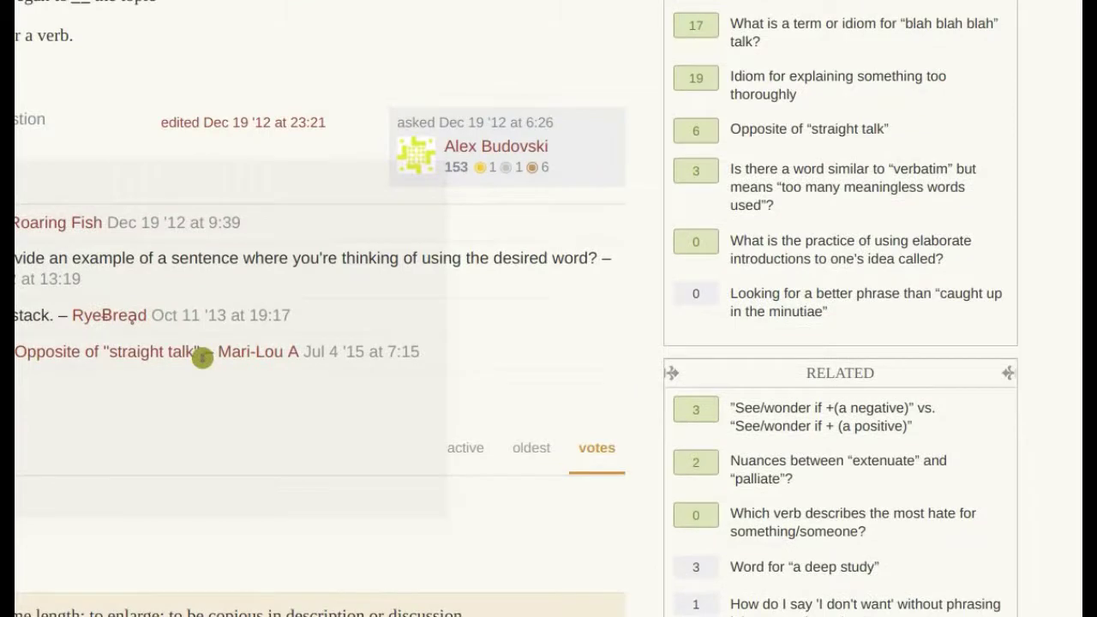
scroll(202, 358, "up", 4)
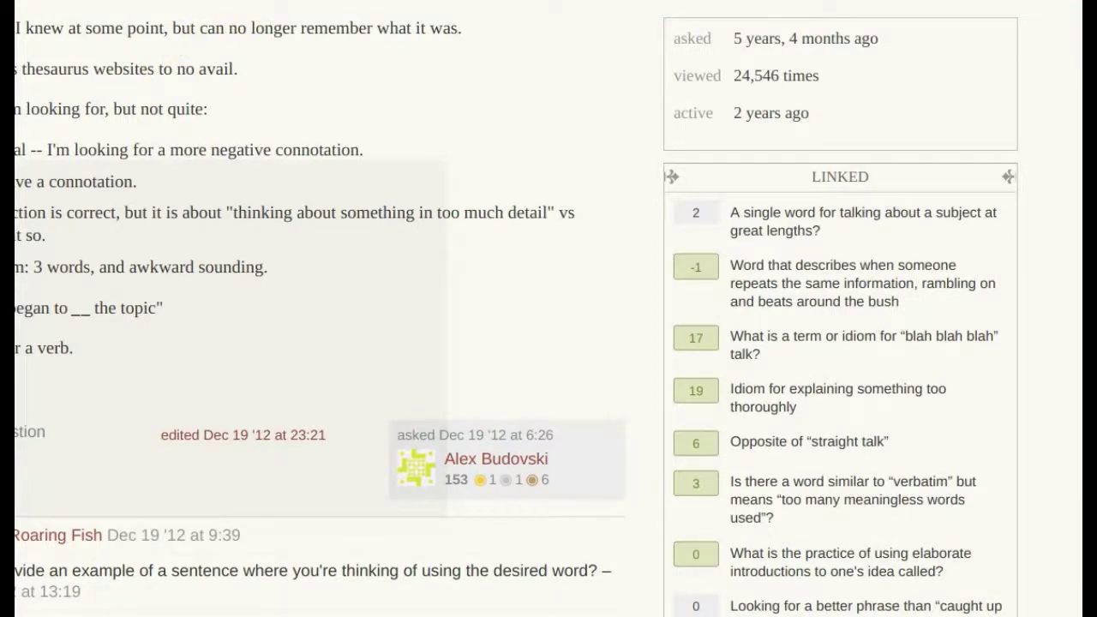
scroll(179, 471, "down", 3)
scroll(179, 470, "down", 5)
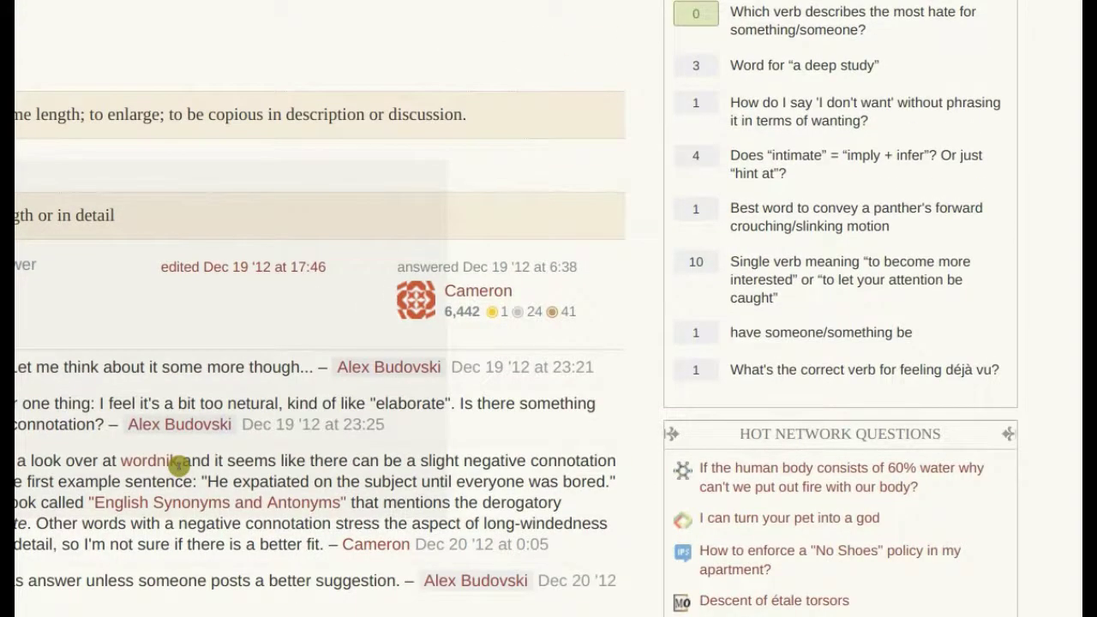
scroll(179, 465, "down", 4)
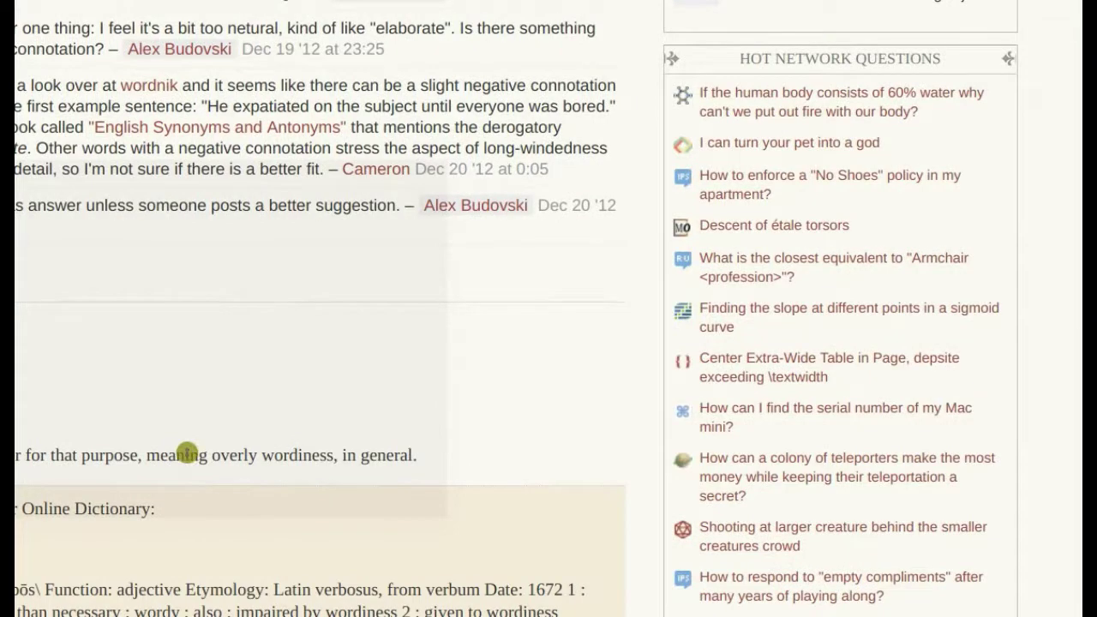
scroll(187, 453, "down", 4)
scroll(191, 454, "up", 7)
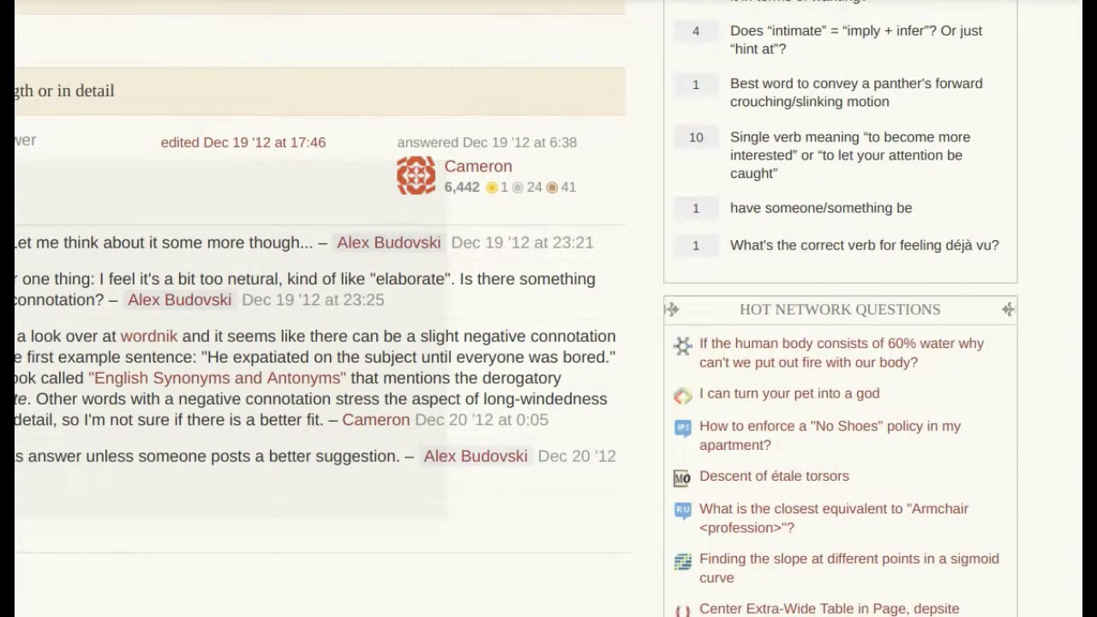
key("alt+Left")
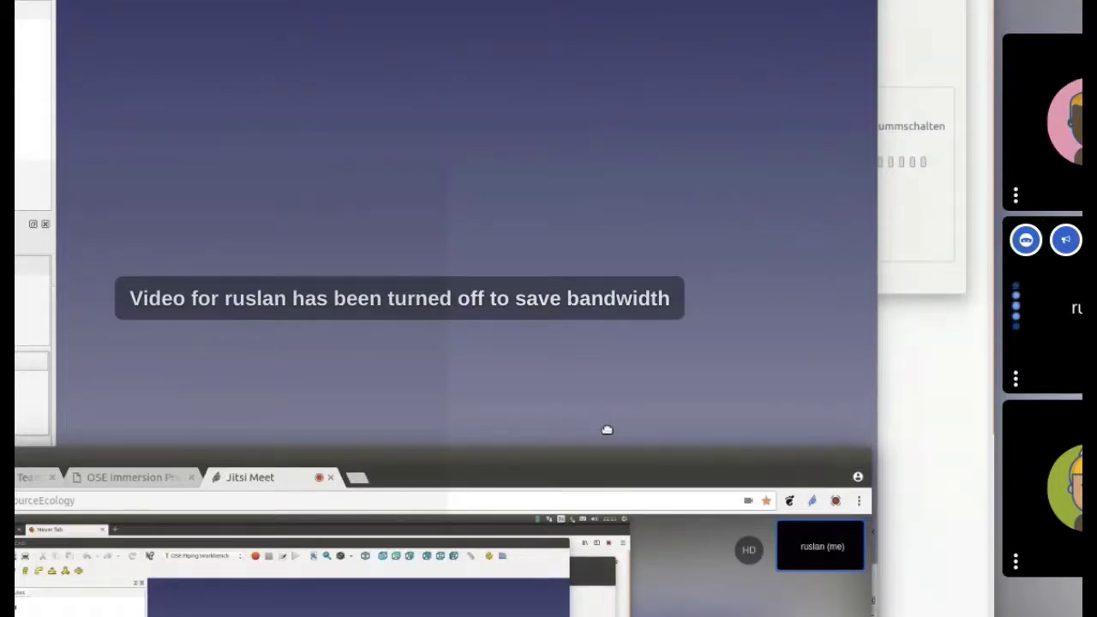
Create a solid tee from part D401-130 in FreeCAD and inspect its sockets from several angles.
key("f")
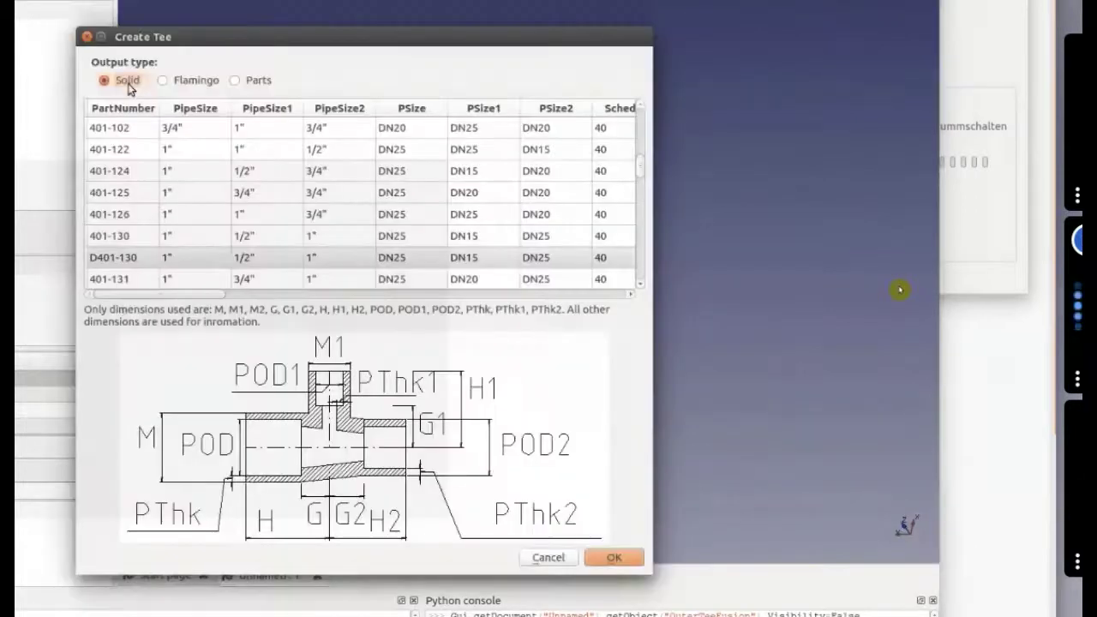
left_click(621, 558)
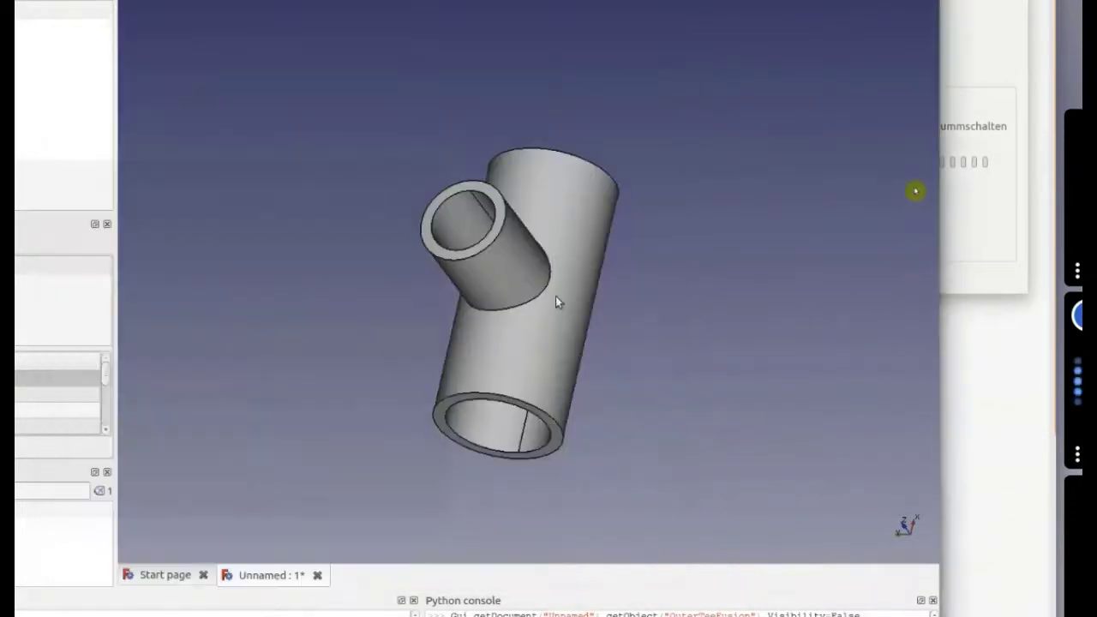
middle_click_drag(555, 301, 685, 257)
middle_click_drag(571, 265, 538, 269)
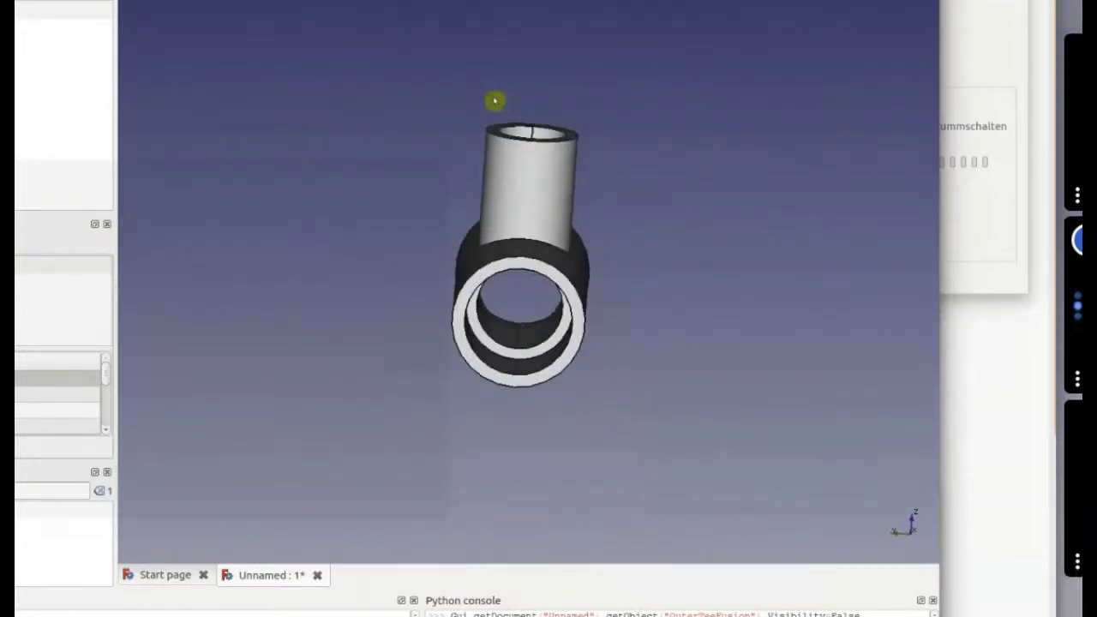
middle_click_drag(511, 334, 496, 411)
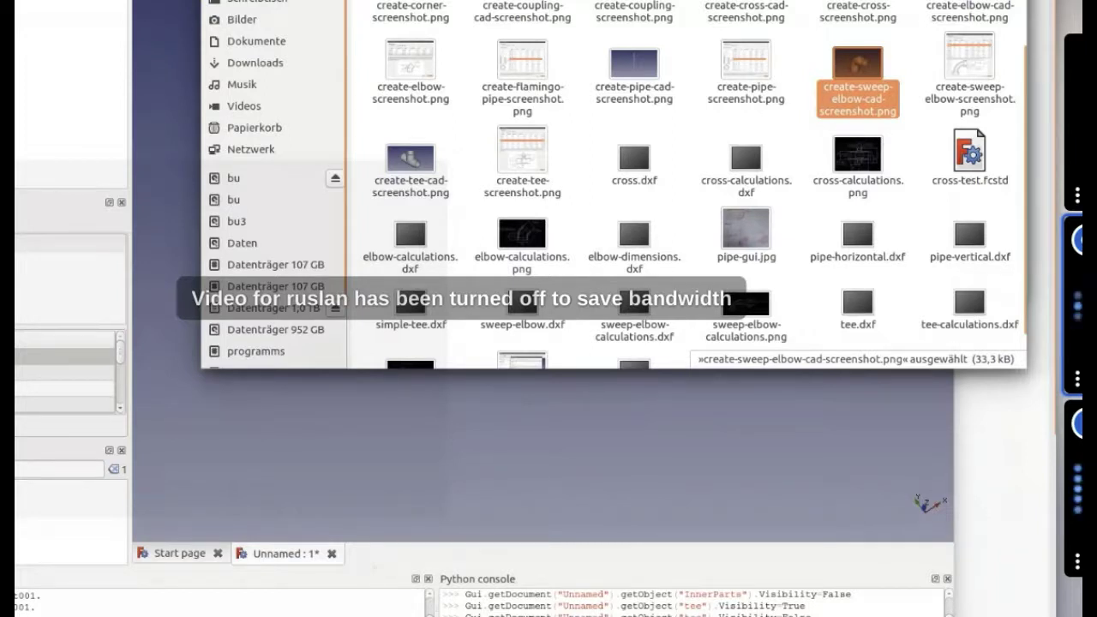
Open cross.py from the ose-piping-workbench folder in gedit.
key("alt+Tab")
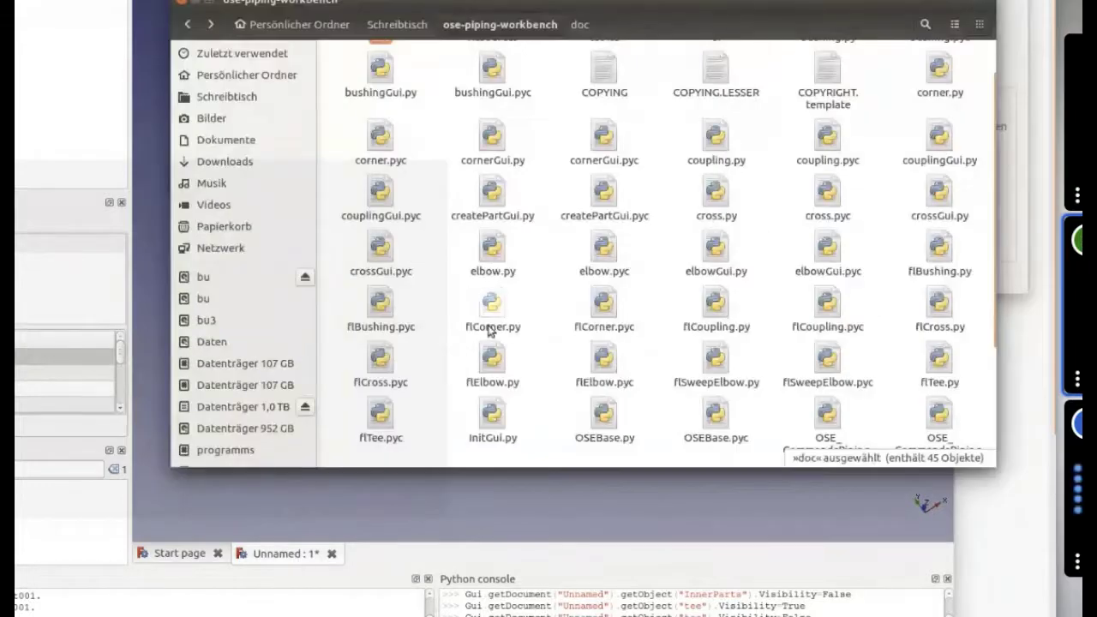
scroll(806, 293, "up", 1)
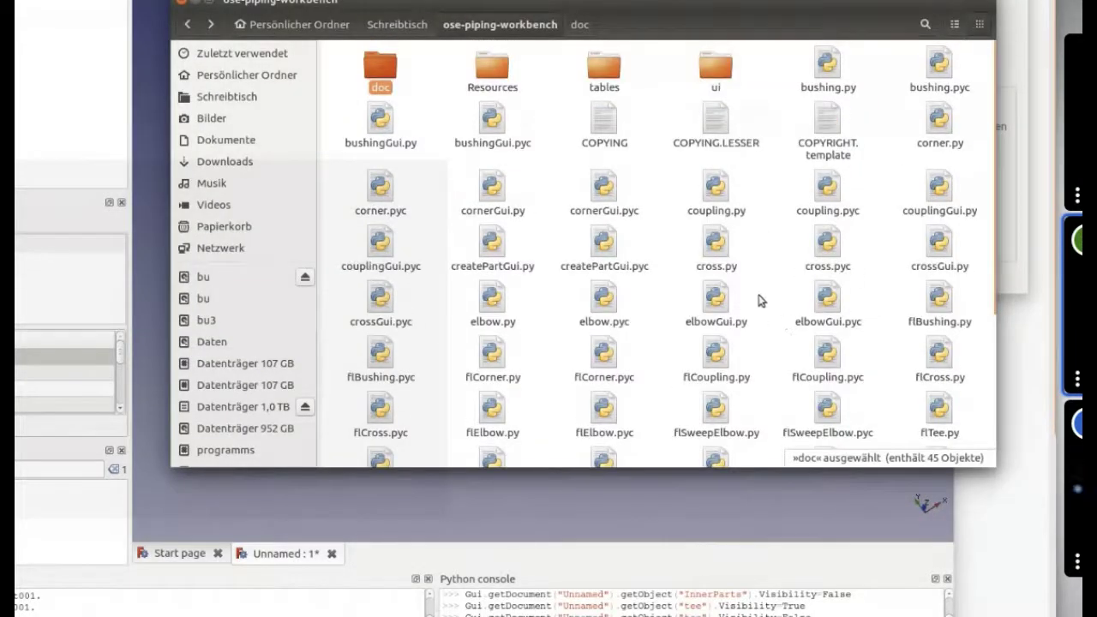
right_click(713, 242)
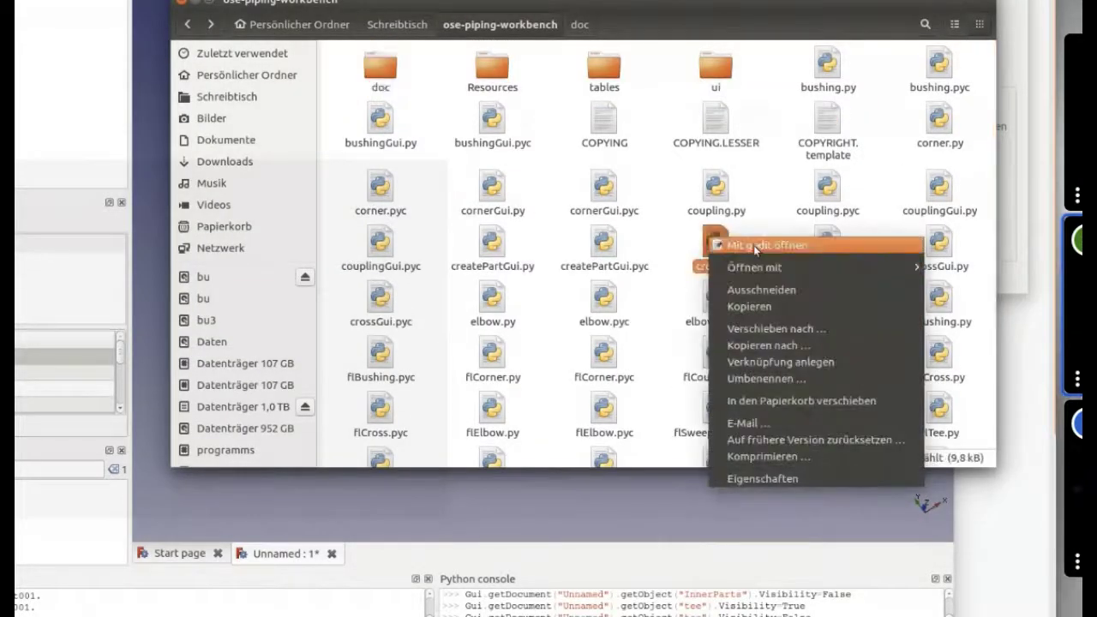
left_click(753, 245)
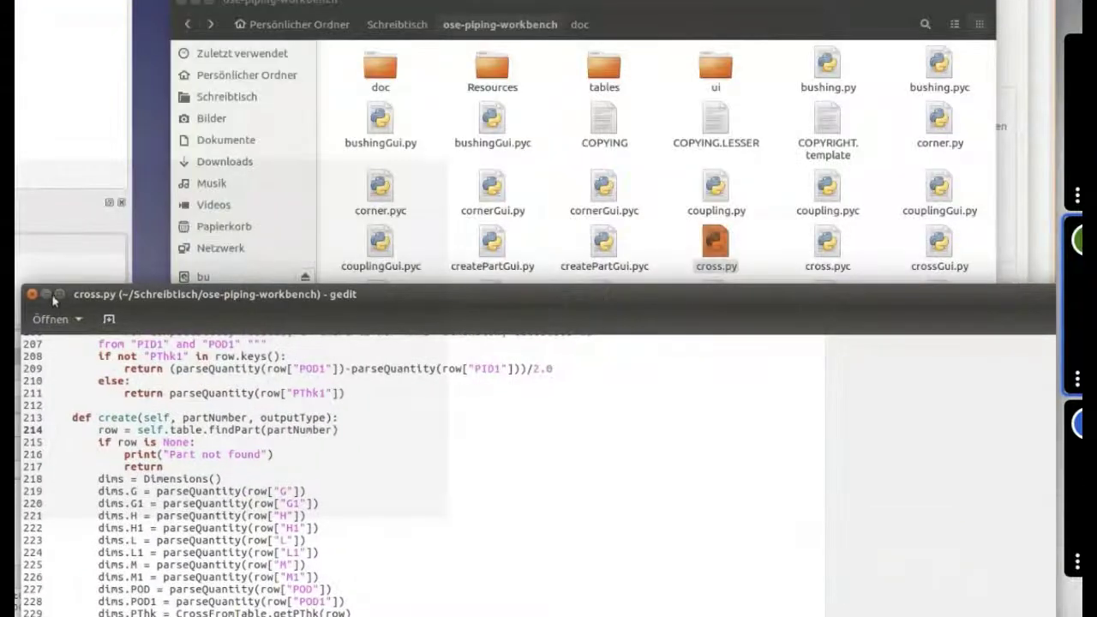
left_click_drag(186, 310, 223, 350)
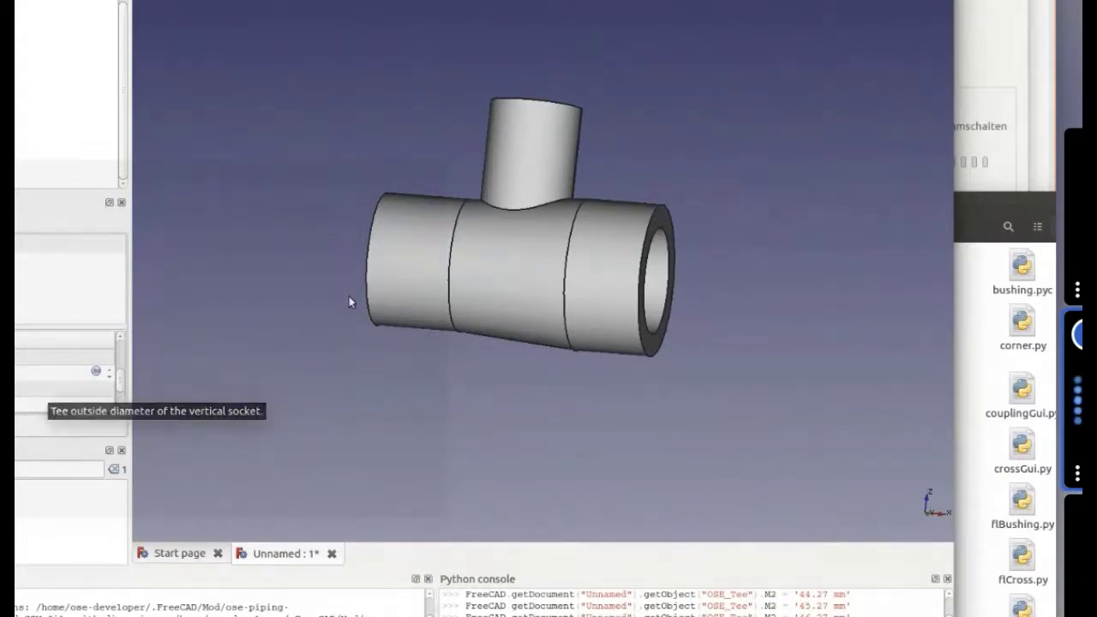
middle_click_drag(631, 282, 548, 330)
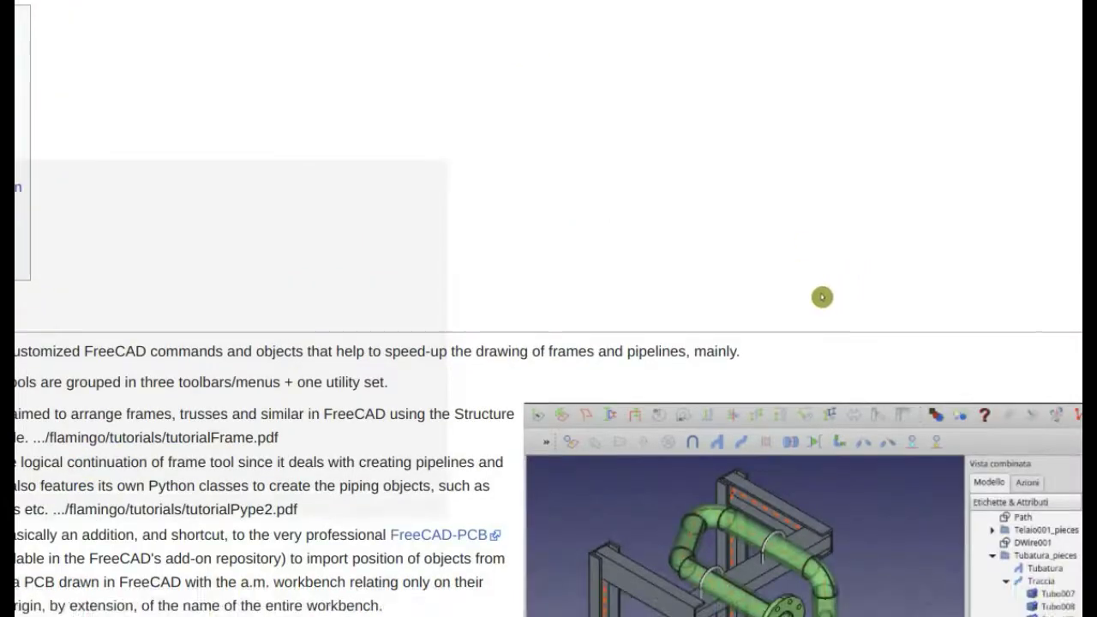
Read the web page on the Flamingo workbench, covering its frame and pipe tools, the example picture and the source link.
scroll(821, 296, "down", 2)
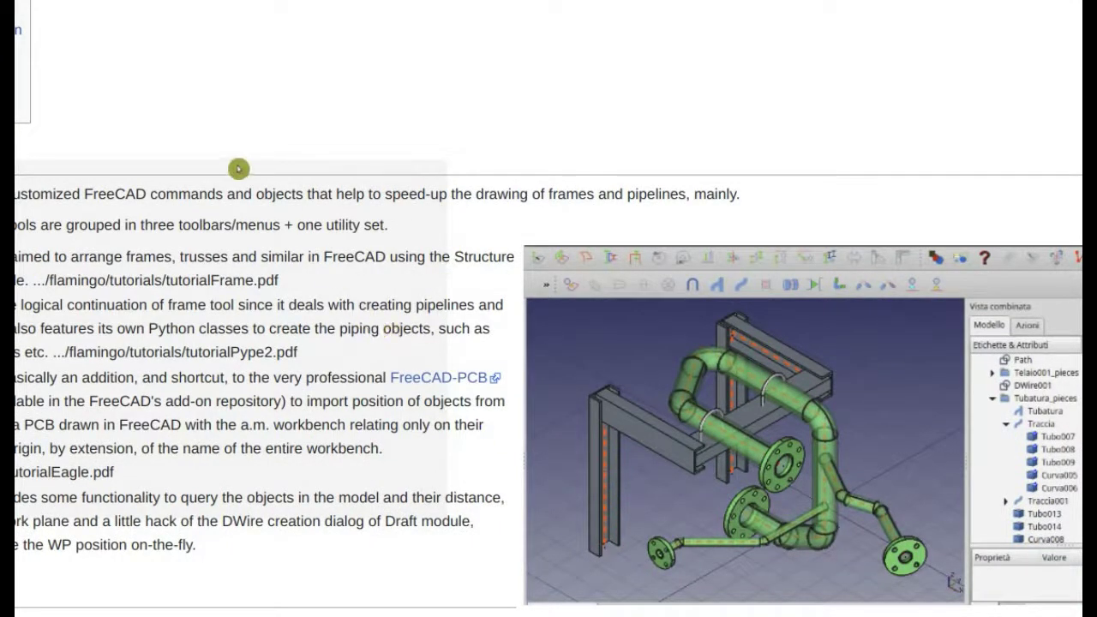
scroll(228, 171, "up", 2)
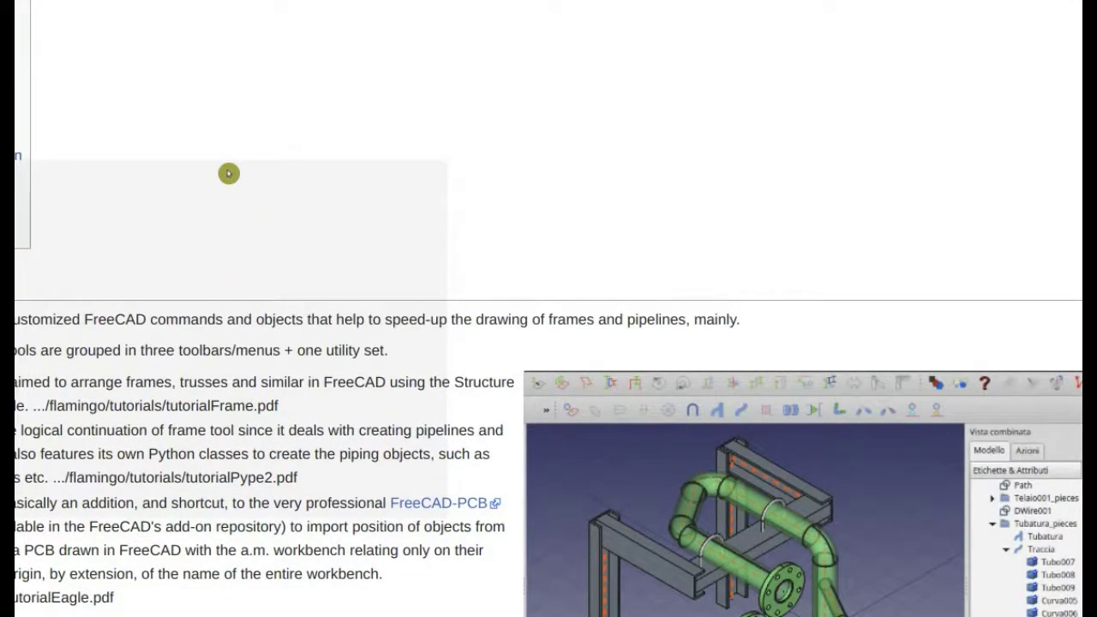
scroll(228, 173, "down", 7)
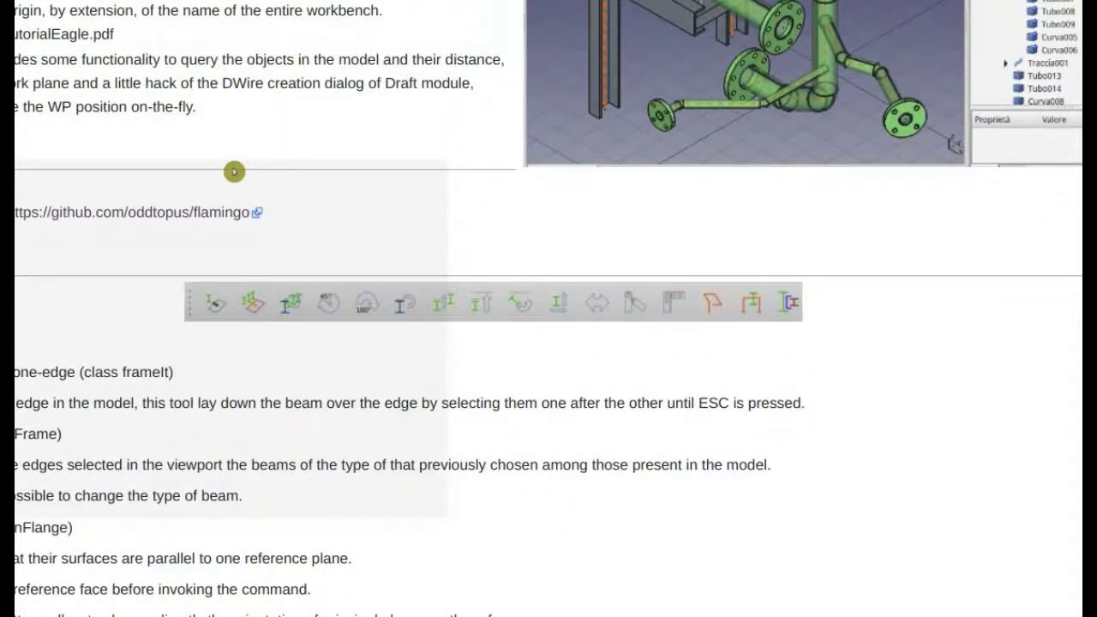
scroll(939, 281, "up", 3)
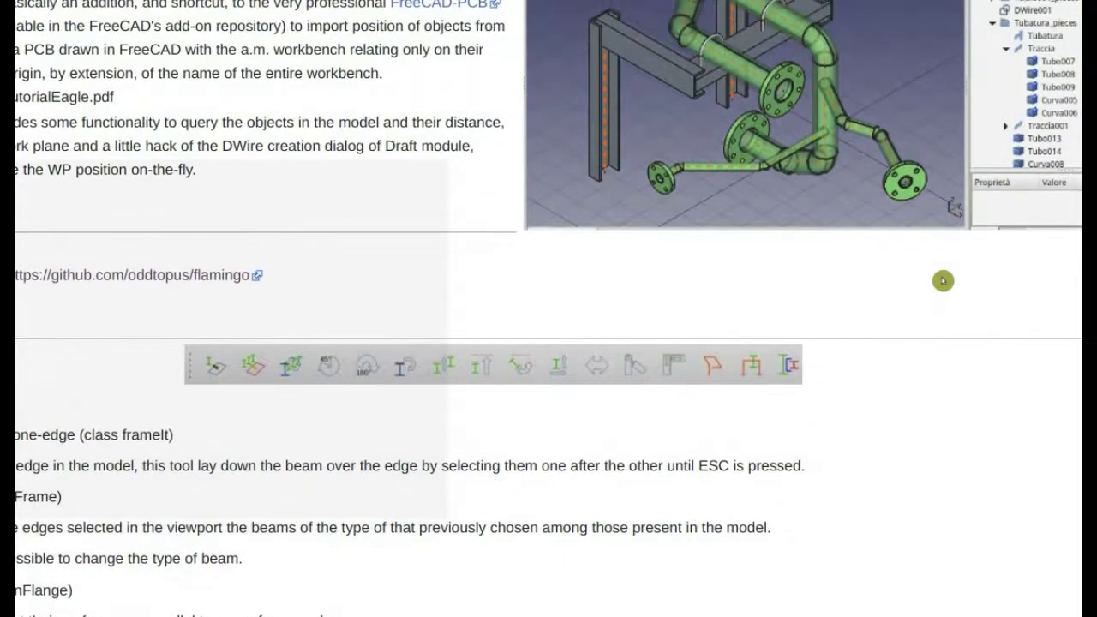
scroll(939, 277, "up", 1)
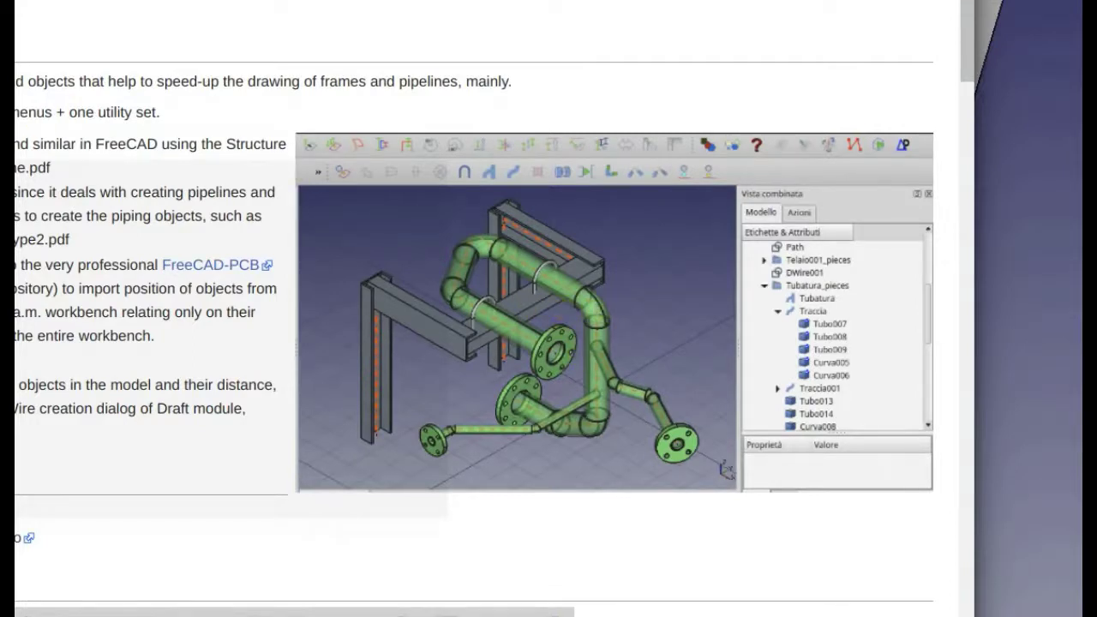
Read through the Flamingo workbench documentation, covering the frame, pipe and utility tools, installation notes and tutorial links.
scroll(493, 343, "up", 4)
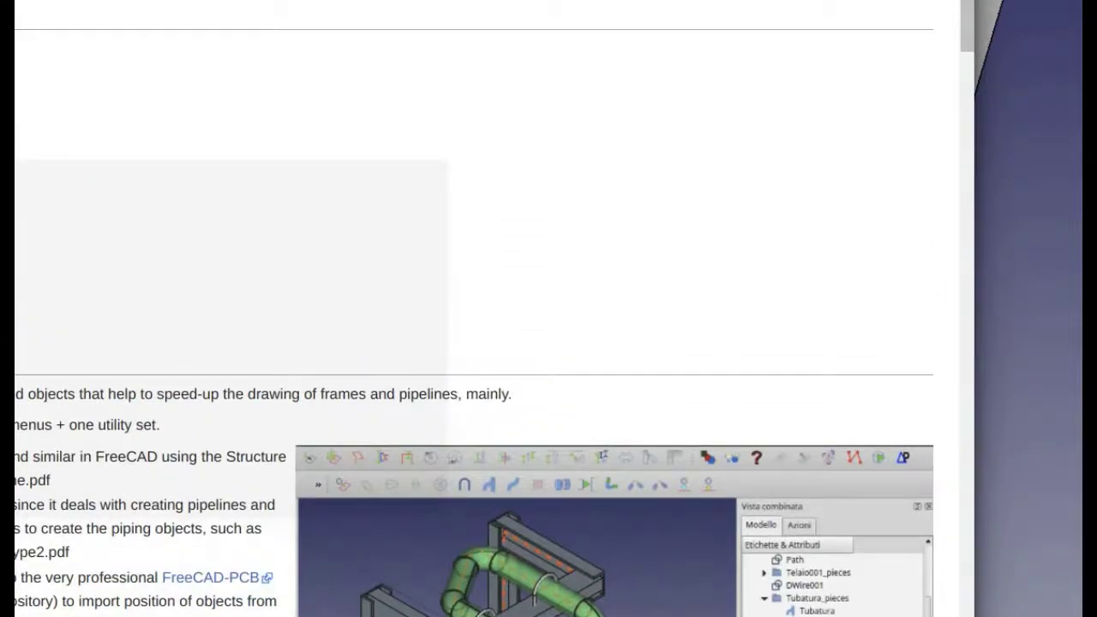
scroll(494, 343, "down", 12)
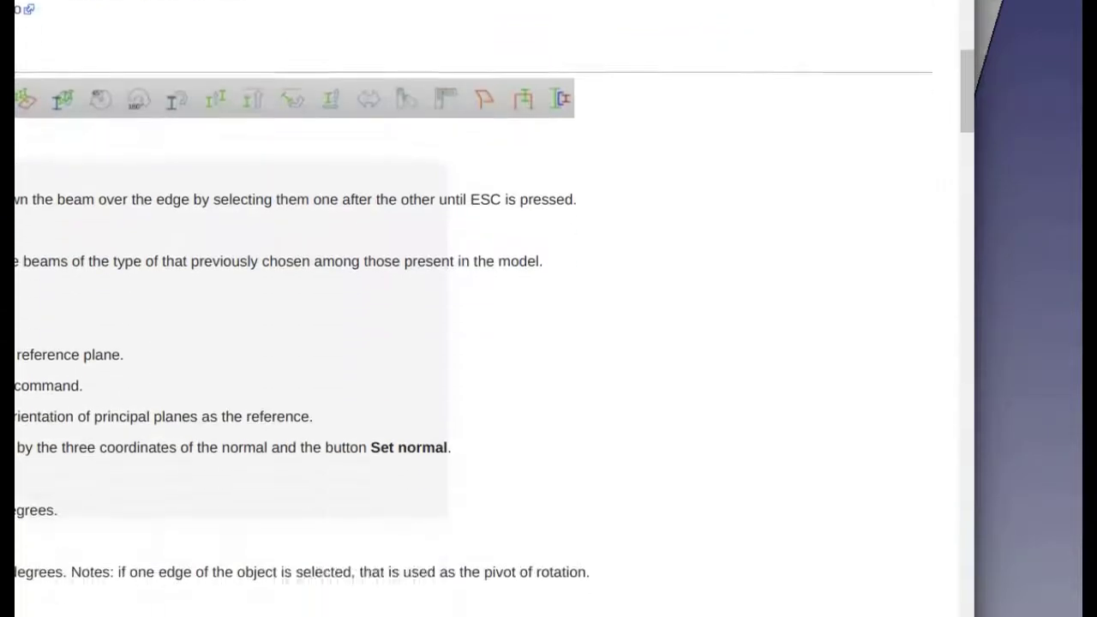
scroll(493, 343, "down", 16)
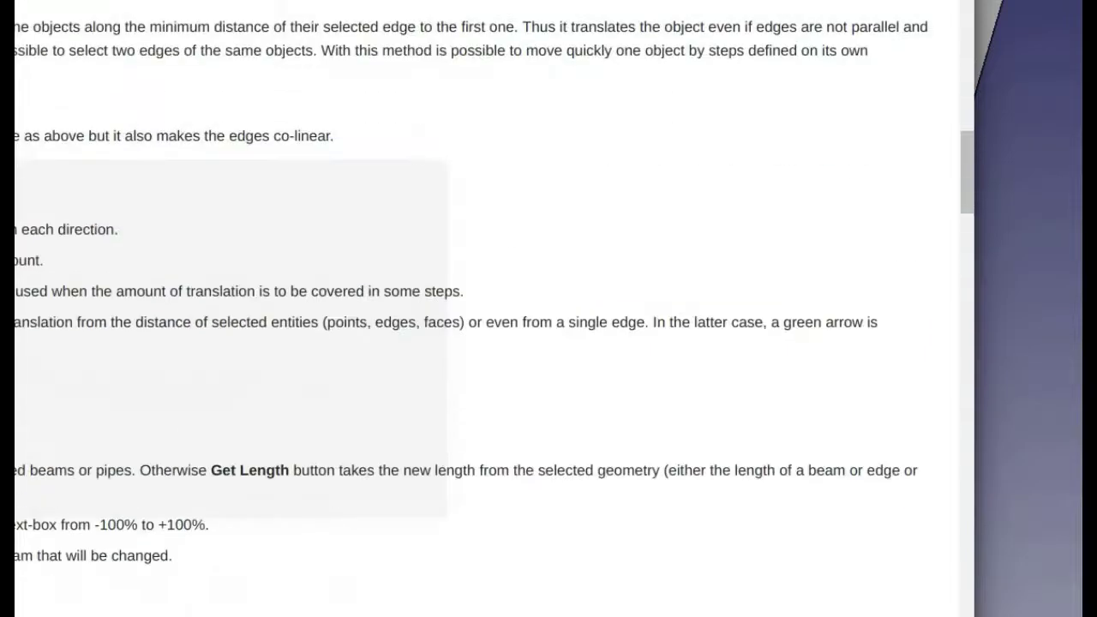
scroll(493, 342, "down", 11)
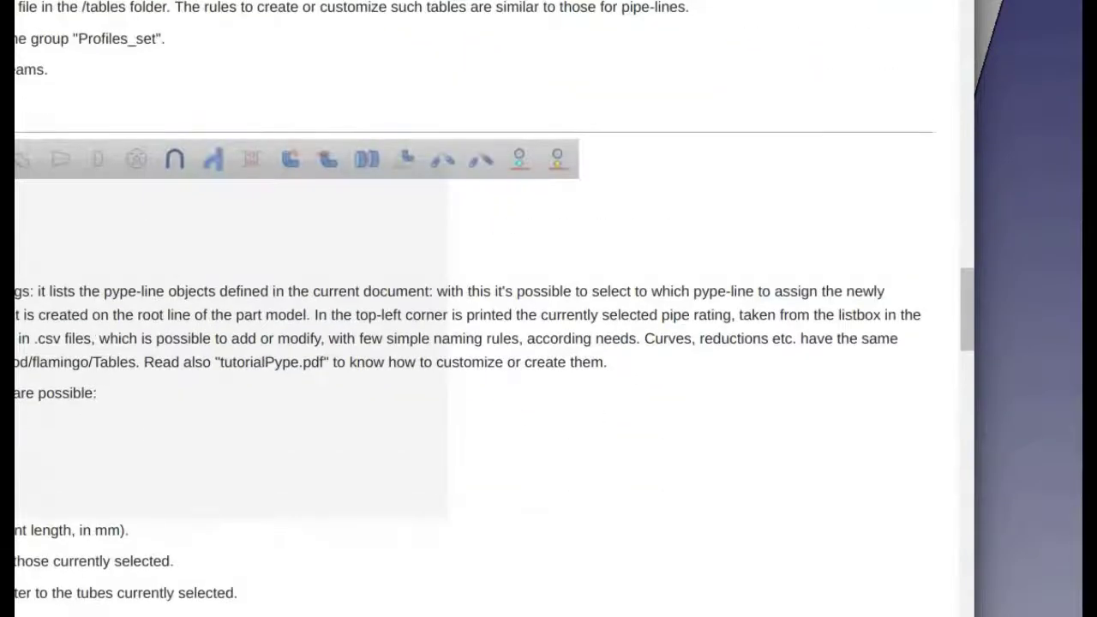
scroll(493, 343, "down", 12)
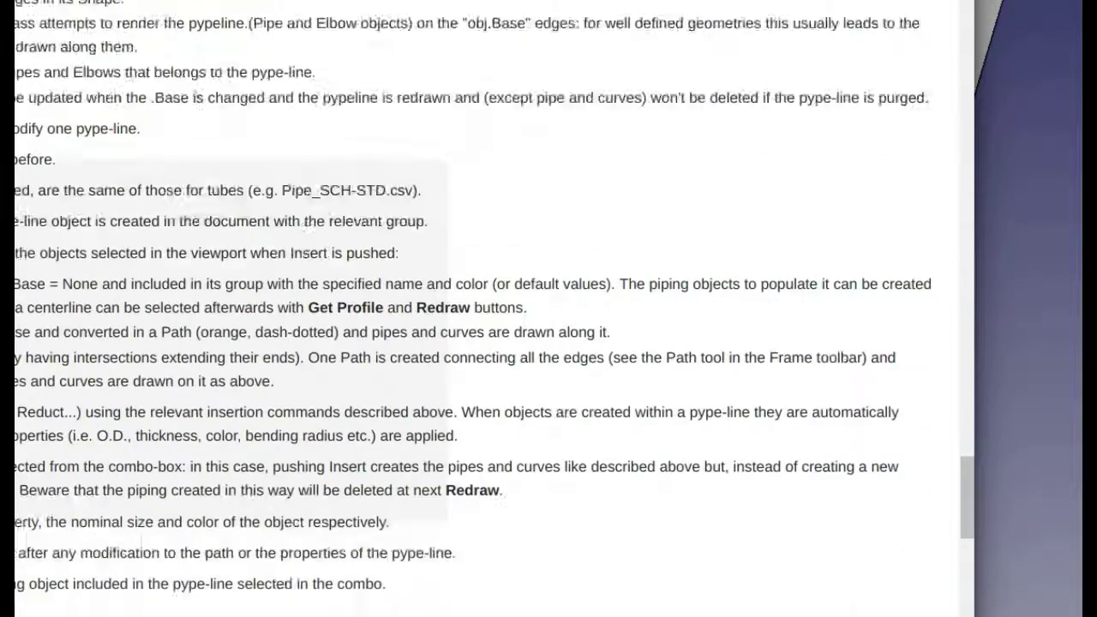
scroll(493, 343, "down", 15)
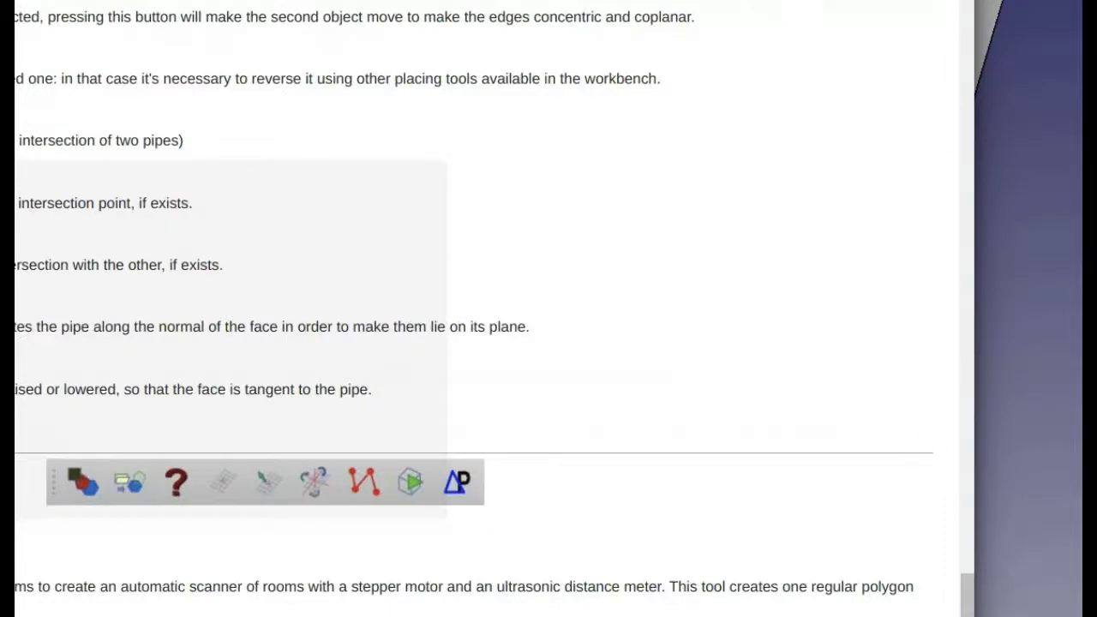
scroll(951, 588, "down", 6)
scroll(951, 588, "down", 10)
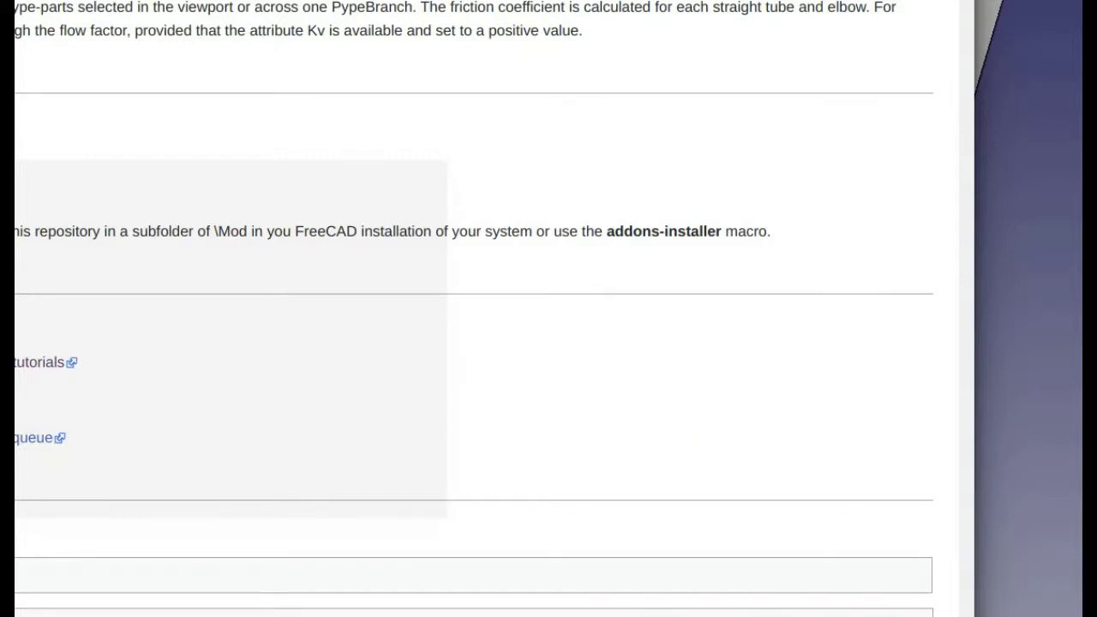
Return to the FreeCAD installation page and read its instructions for installing addons with the installer macro, the plugin loader or manually.
key("alt+Left")
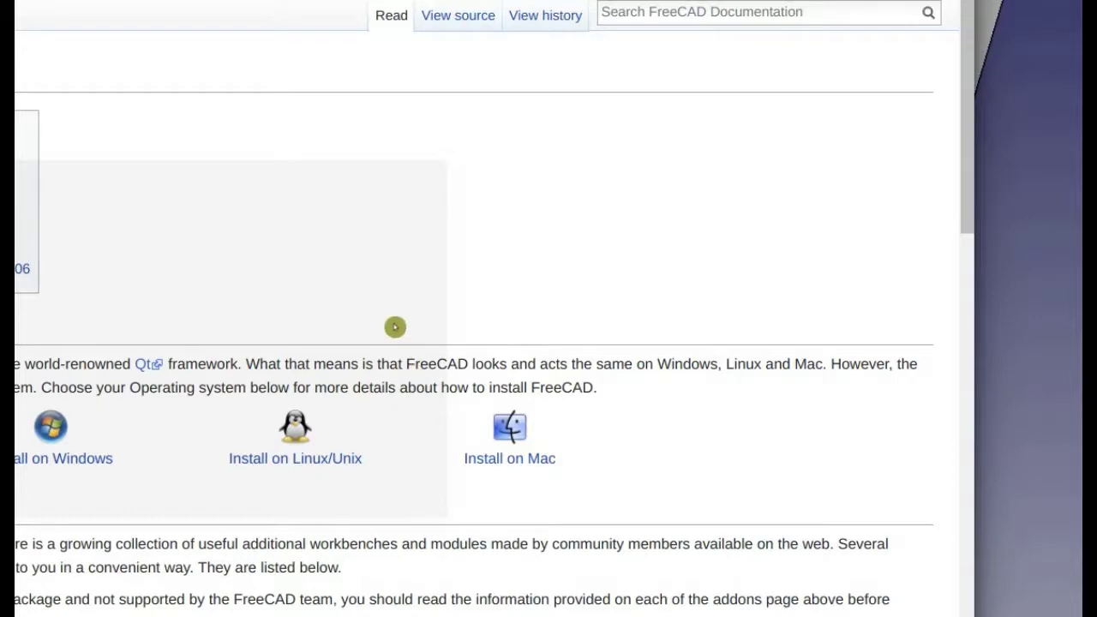
scroll(385, 324, "down", 3)
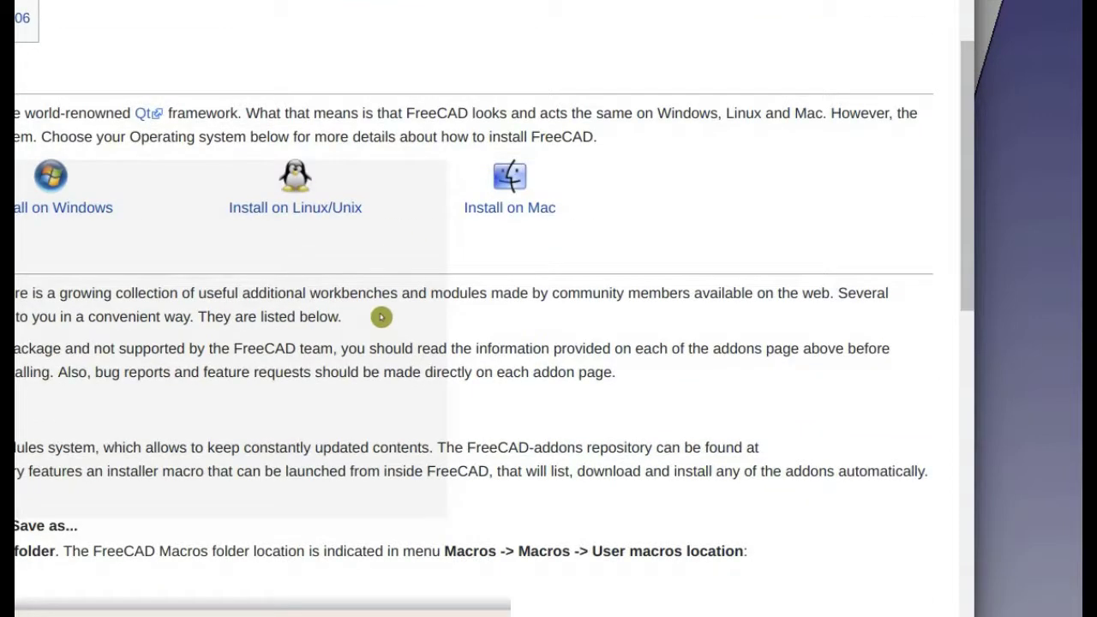
scroll(382, 310, "down", 5)
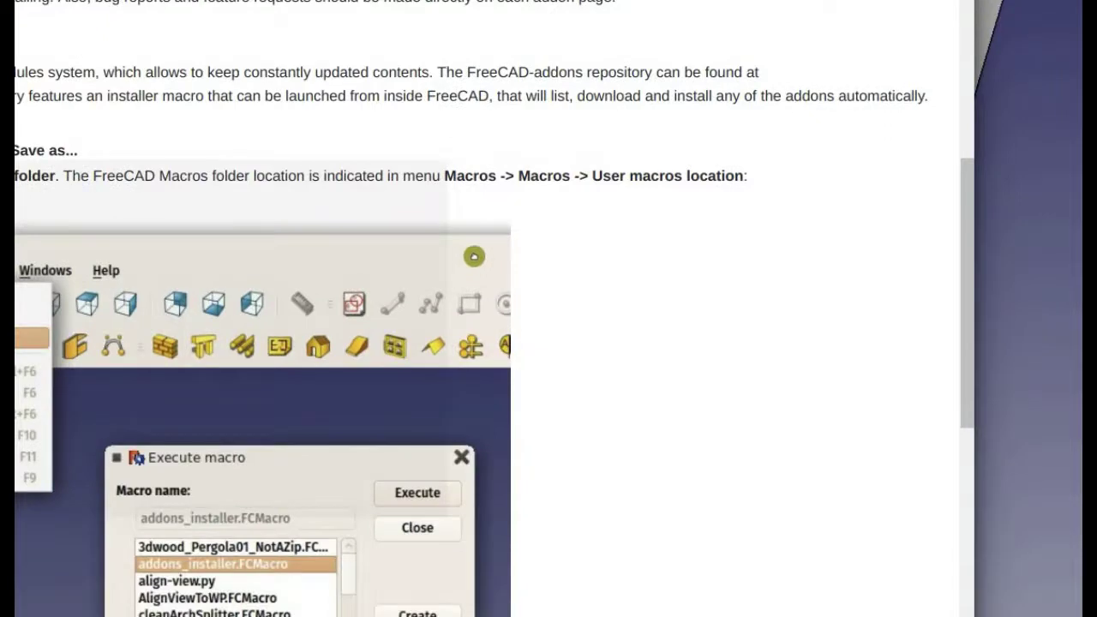
scroll(470, 262, "down", 4)
scroll(478, 248, "down", 3)
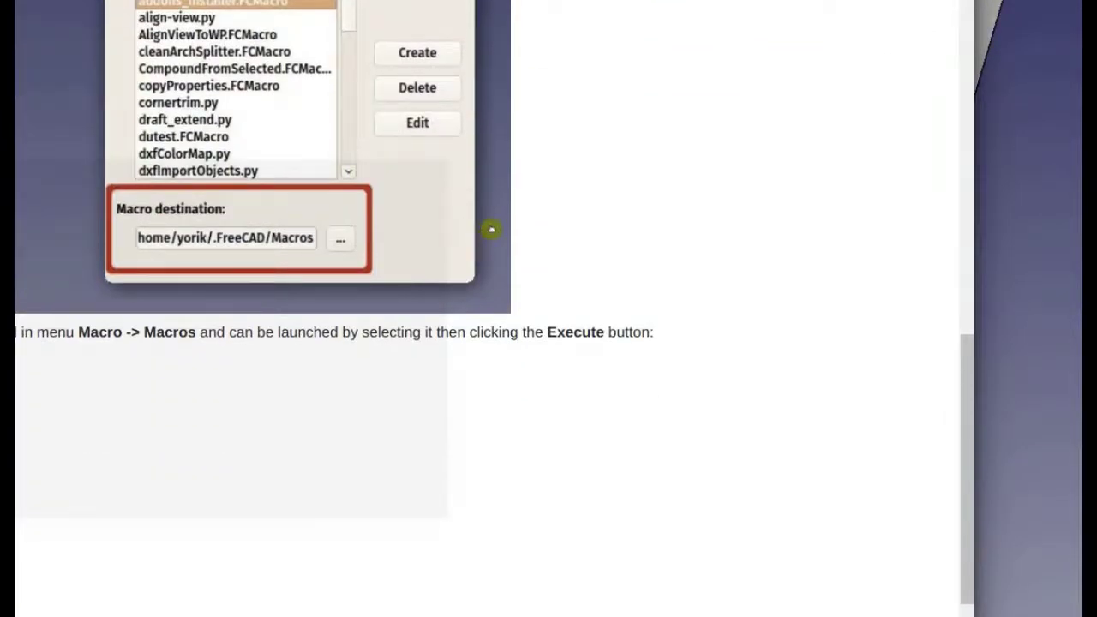
scroll(491, 230, "down", 5)
scroll(491, 230, "down", 2)
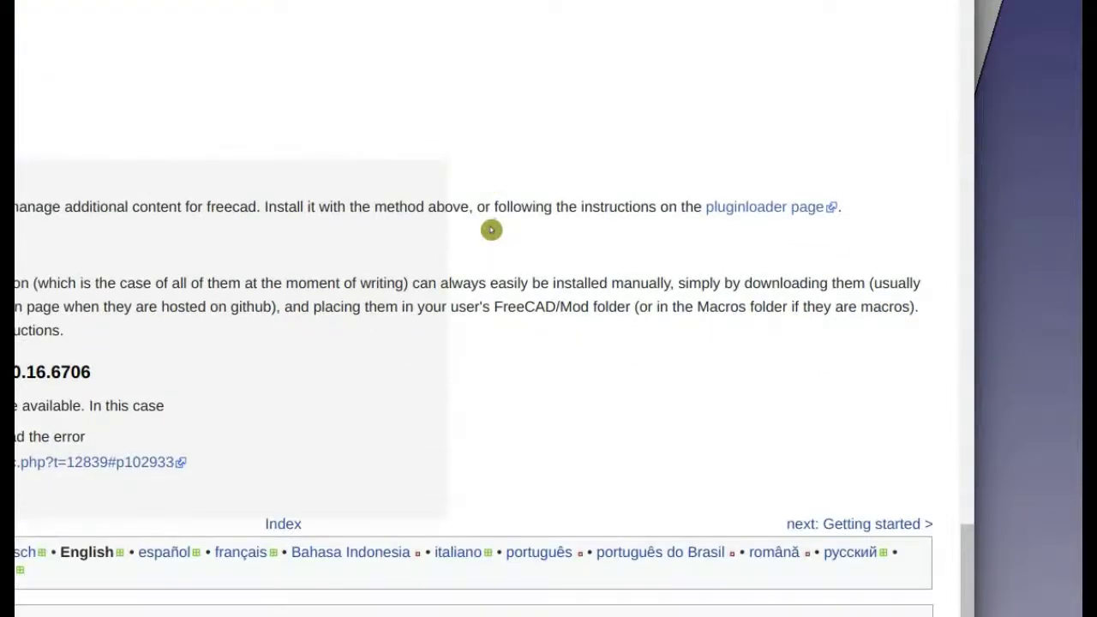
Review the installation page's section on Windows, Linux and Mac, highlighting the sentences on cross-platform behaviour and choosing an operating system.
scroll(488, 225, "up", 9)
scroll(487, 226, "up", 10)
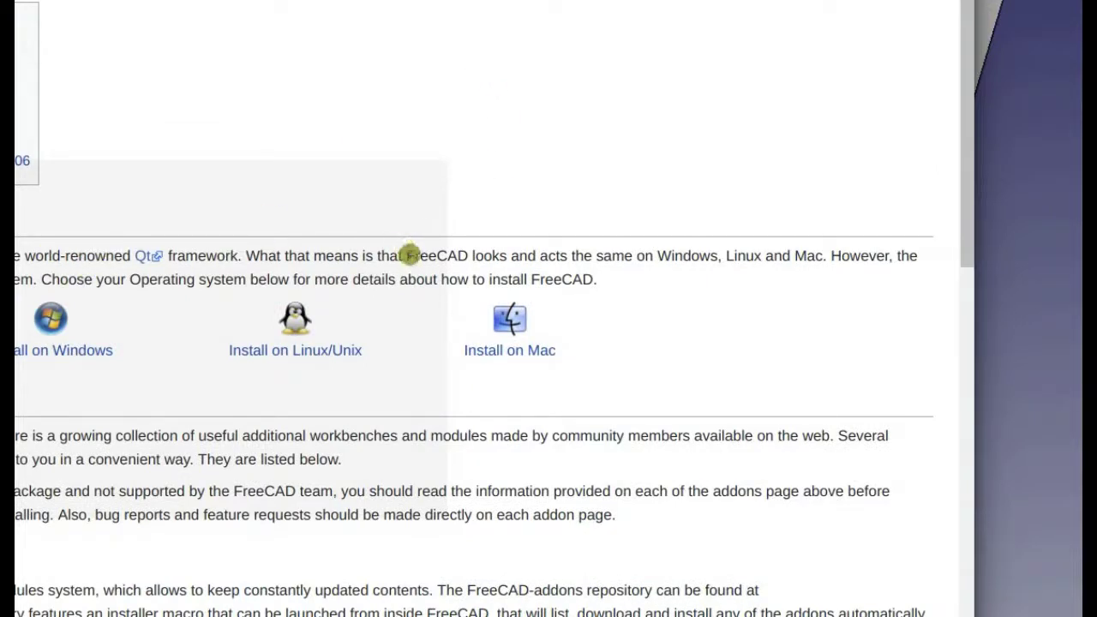
left_click_drag(419, 261, 783, 259)
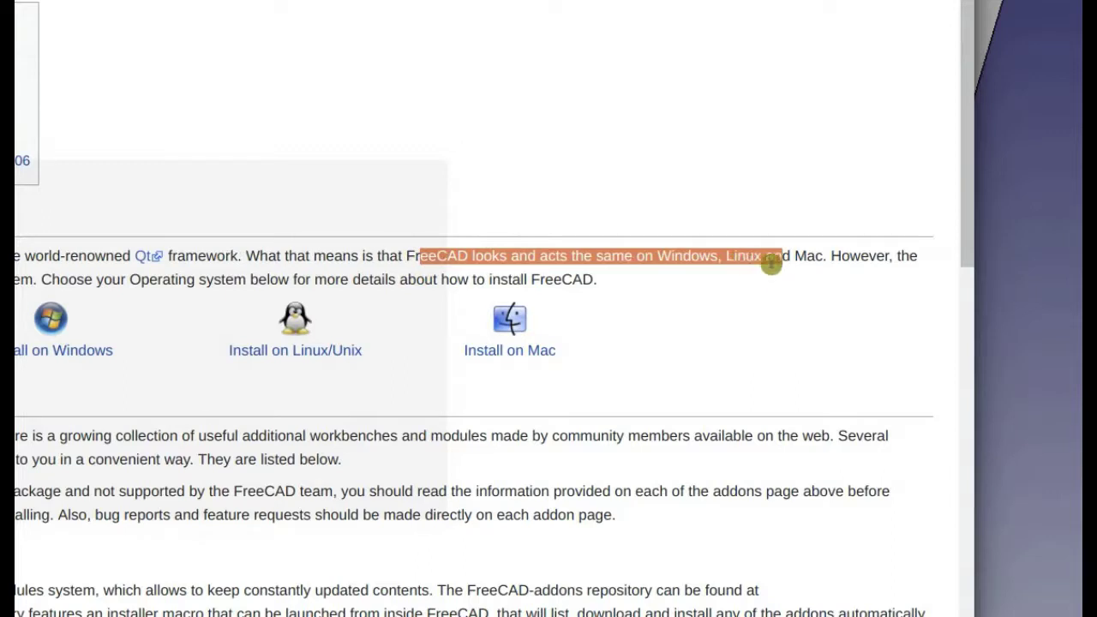
left_click(761, 259)
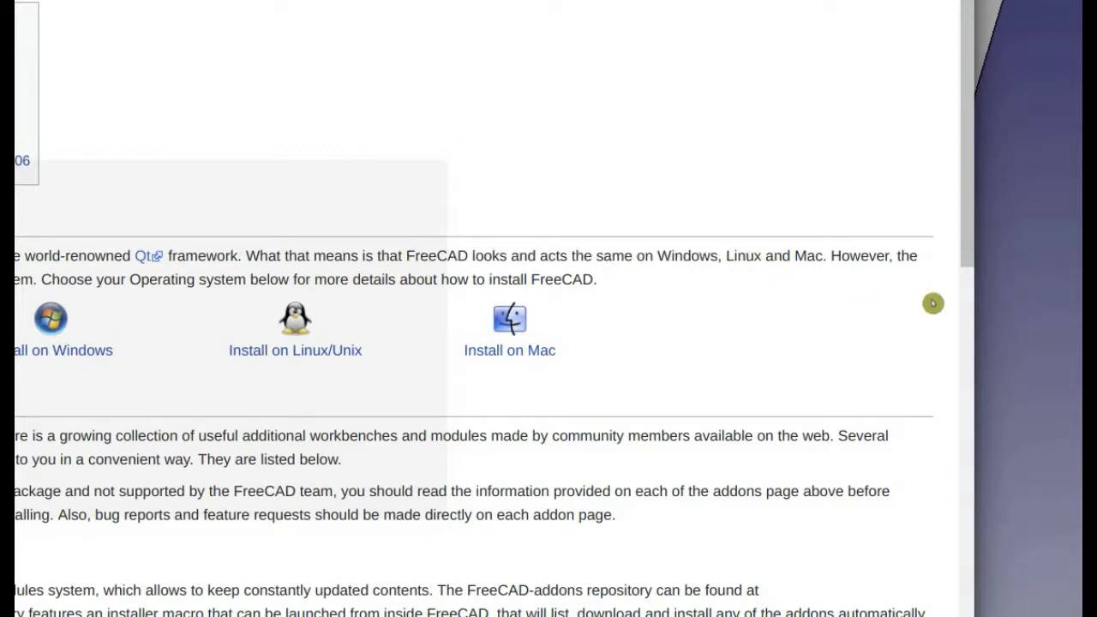
left_click_drag(15, 280, 600, 279)
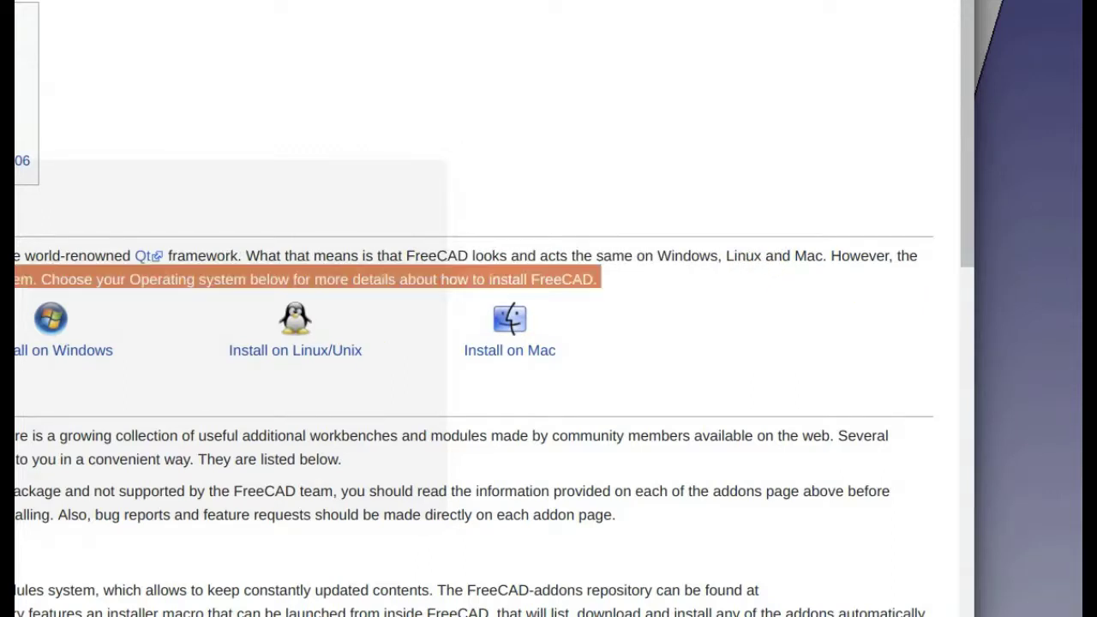
scroll(60, 309, "down", 5)
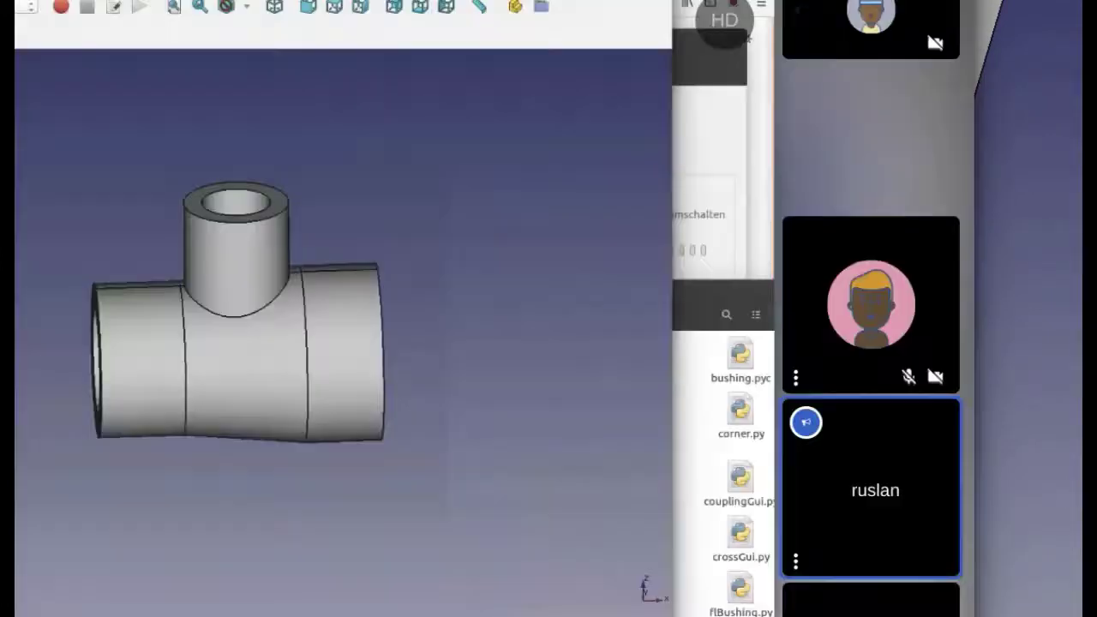
Inspect the generated pipe tees in FreeCAD from other angles, examining how the branch meets the main body.
middle_click_drag(214, 360, 207, 254)
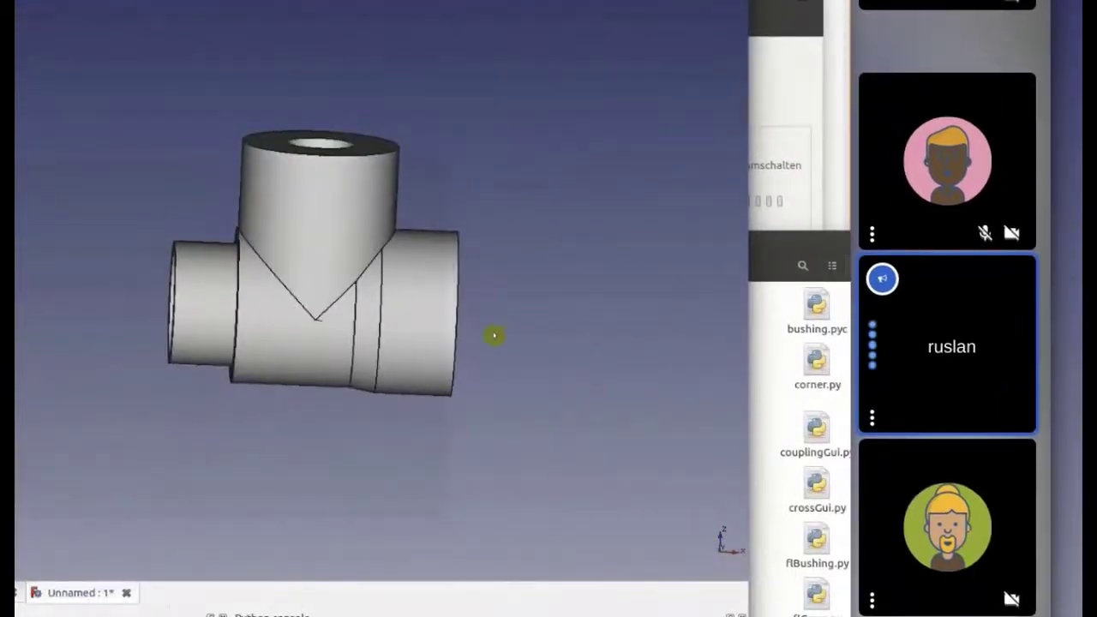
middle_click_drag(228, 343, 238, 337)
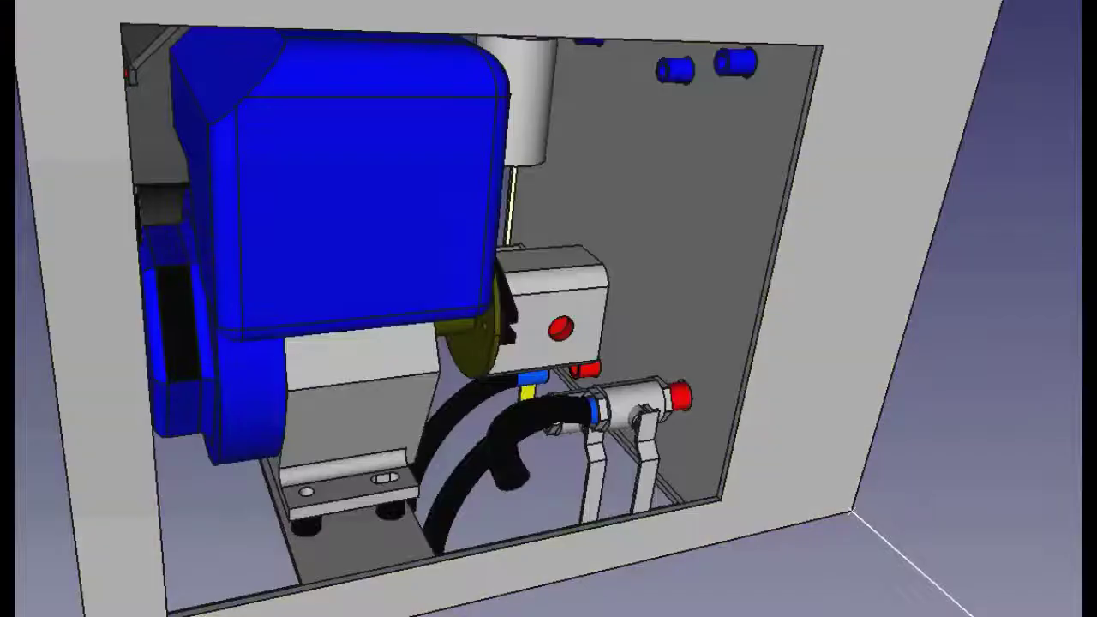
Switch FreeCAD to the Flamingo Tools workbench with the machine enclosure model open.
left_click(240, 3)
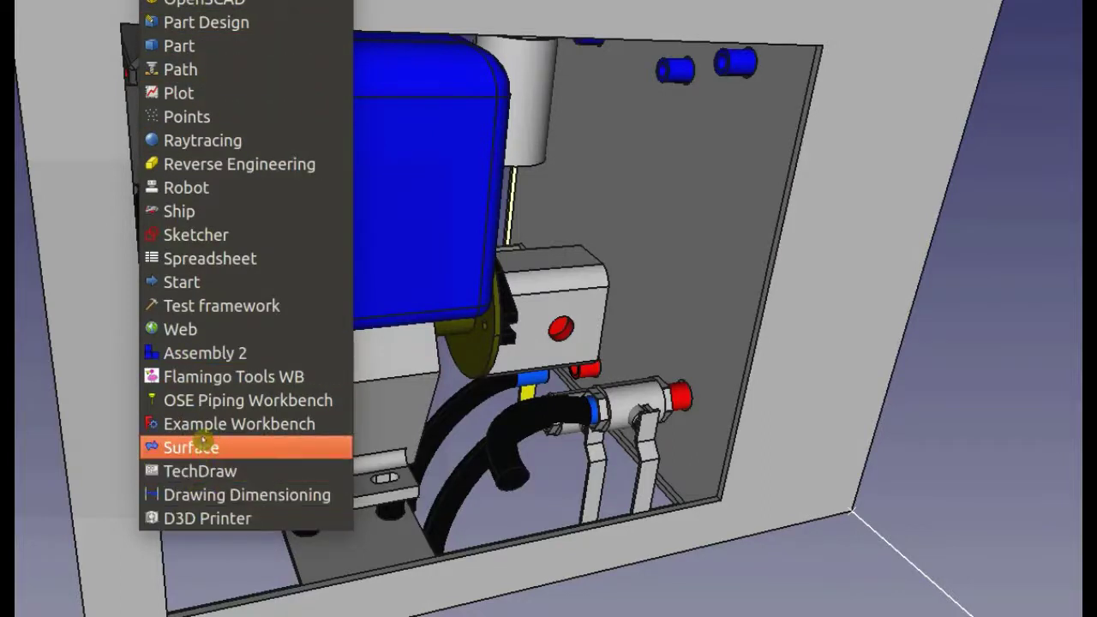
left_click(207, 387)
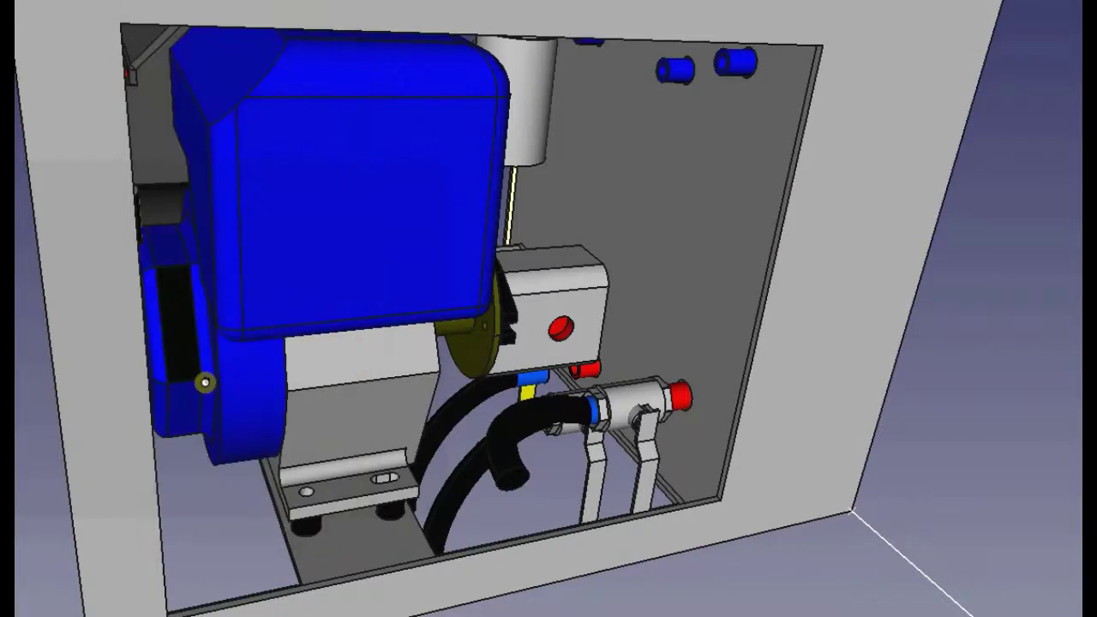